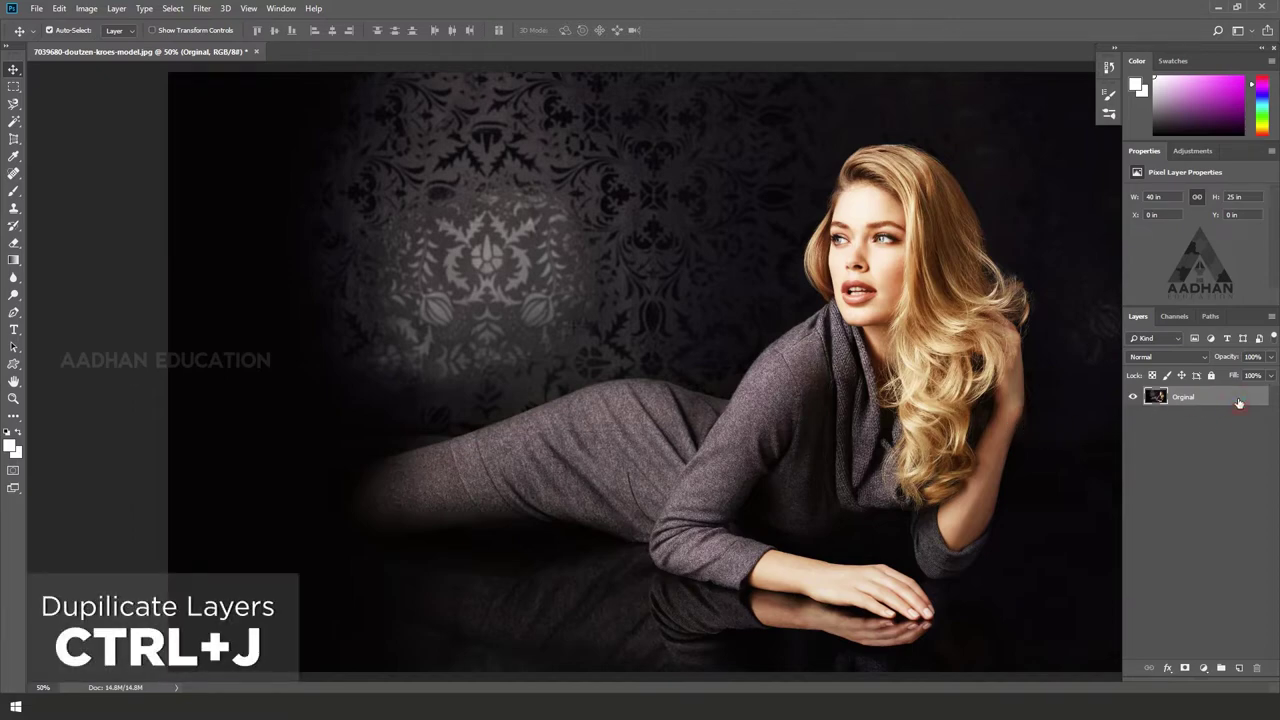
# Step: Duplicate the Orginal layer and apply Shadows/Highlights with Shadows 20% and Highlights 0%
pyautogui.hotkey('ctrl', 'j')
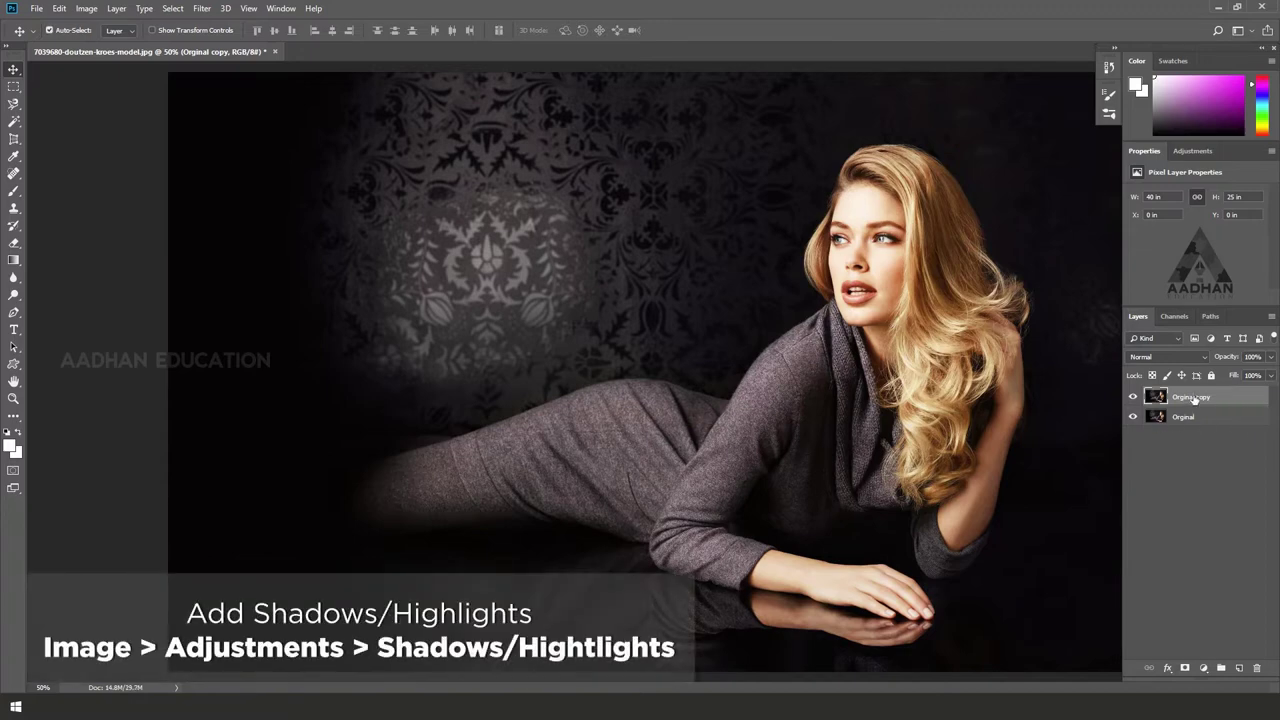
pyautogui.click(86, 9)
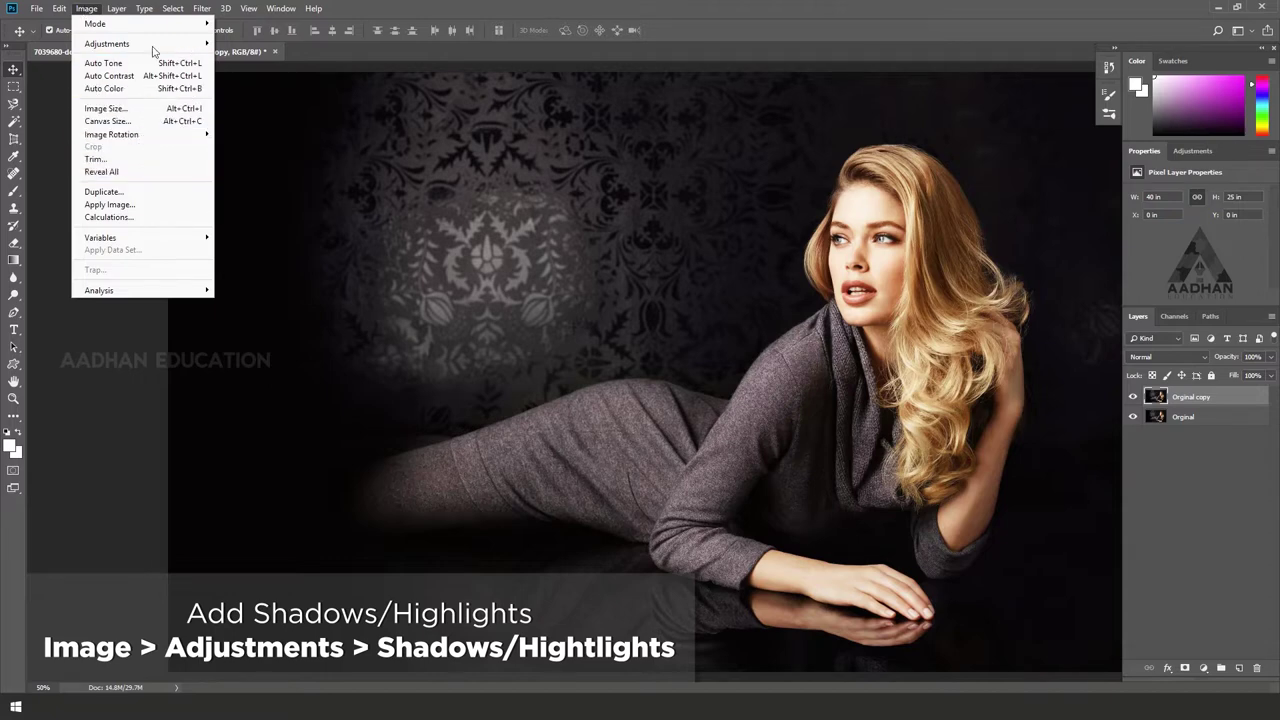
pyautogui.moveTo(107, 43)
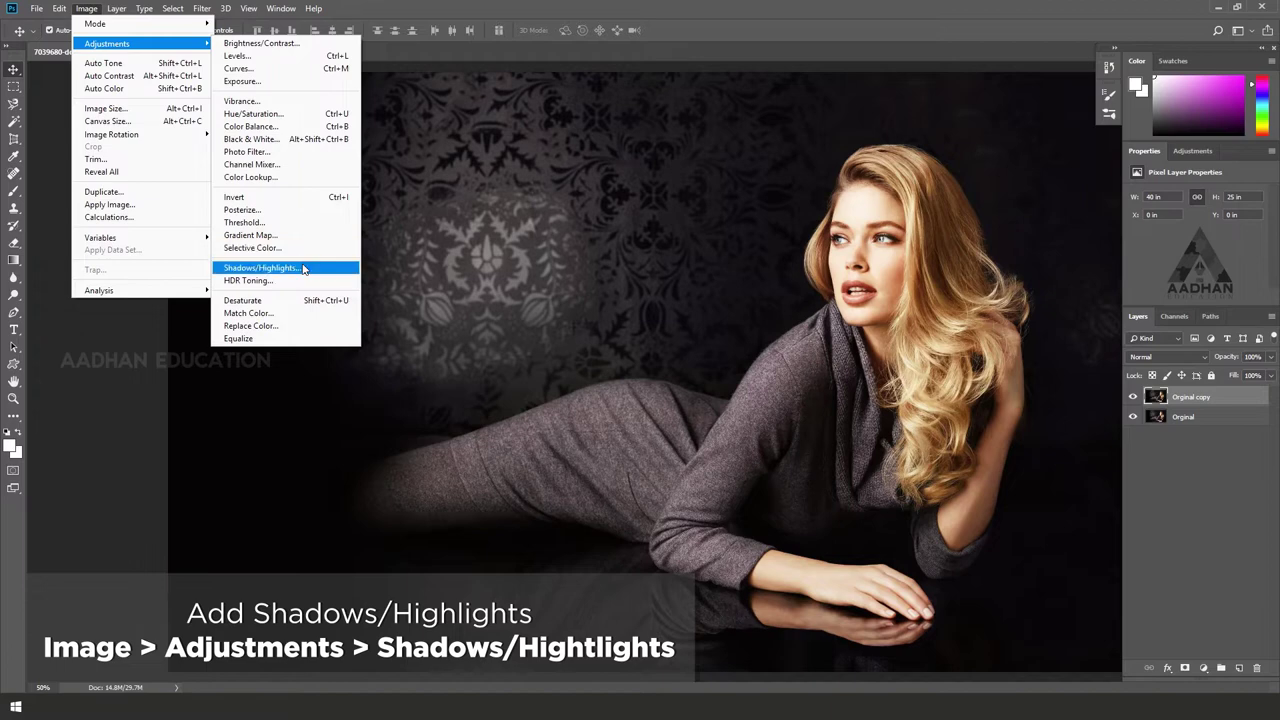
pyautogui.click(290, 268)
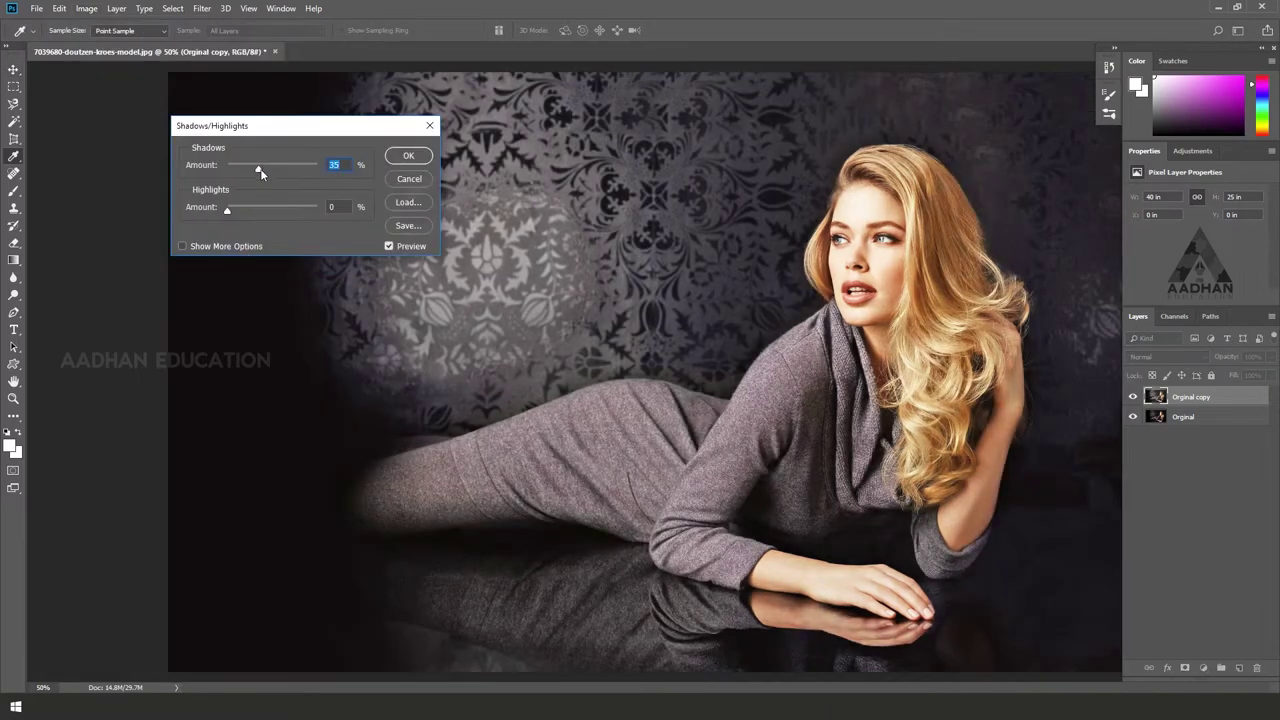
pyautogui.write('20')
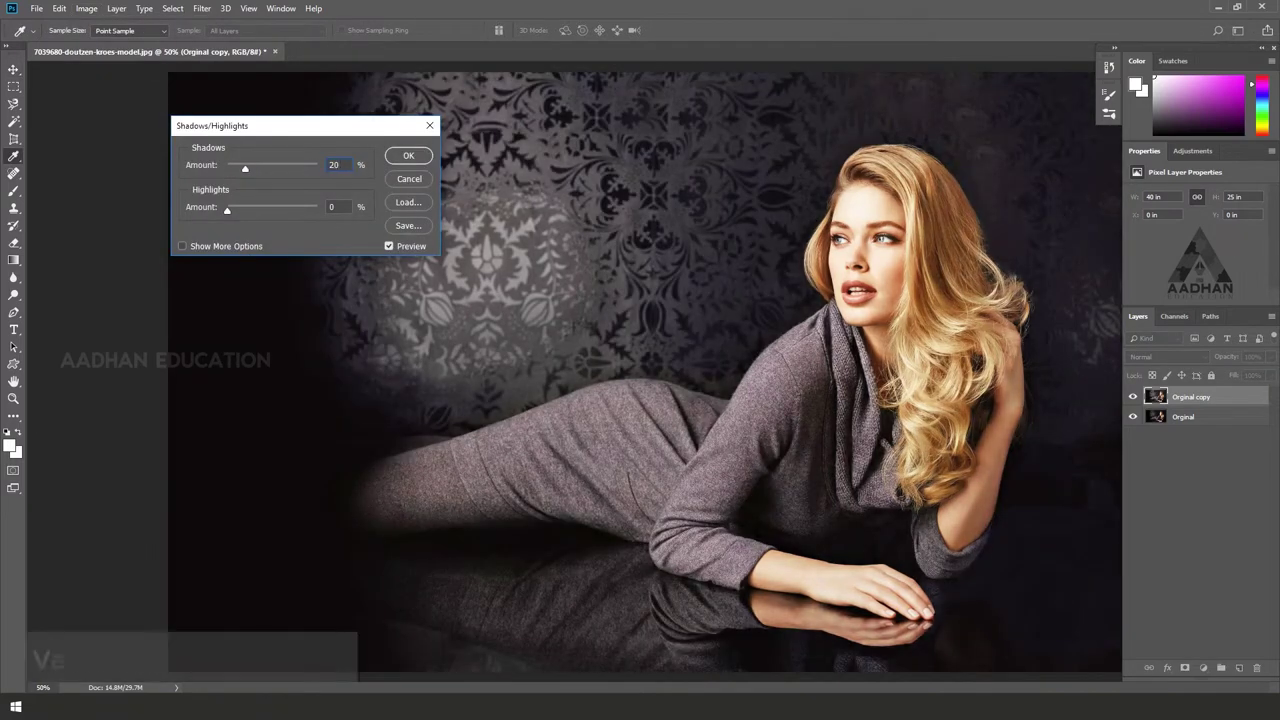
pyautogui.click(245, 169)
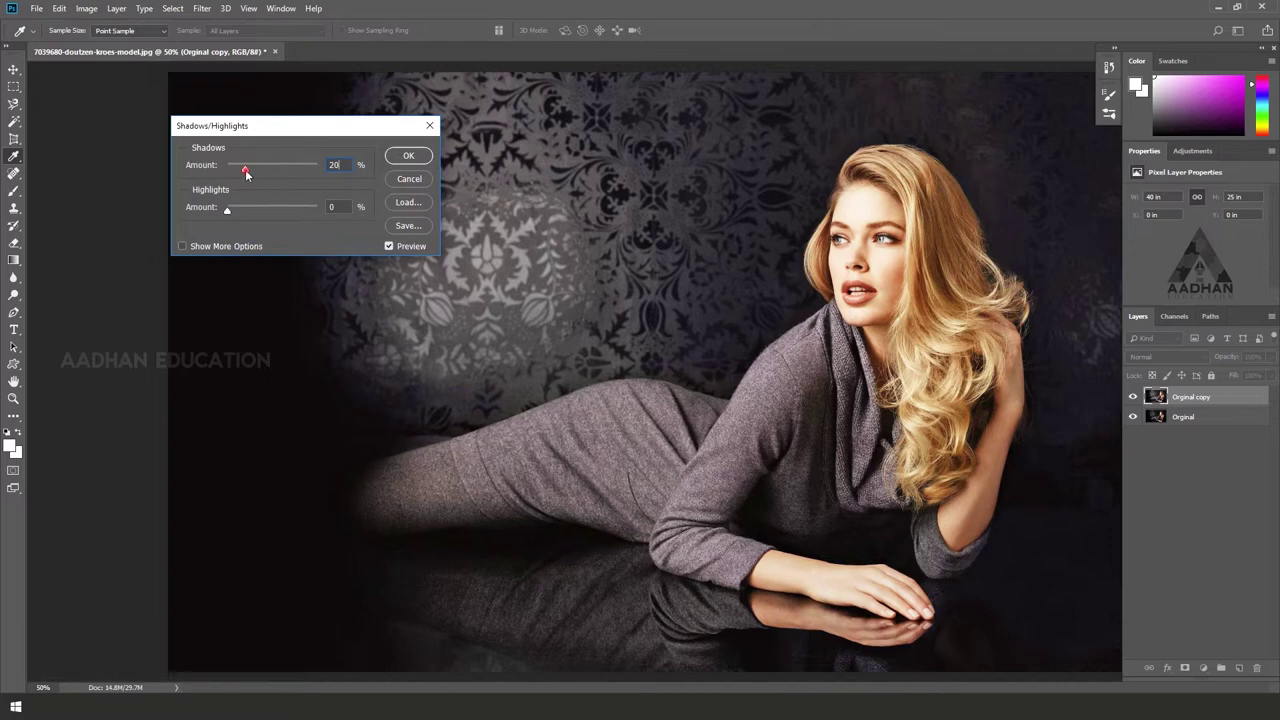
pyautogui.write('20')
pyautogui.click(406, 160)
pyautogui.press('v')
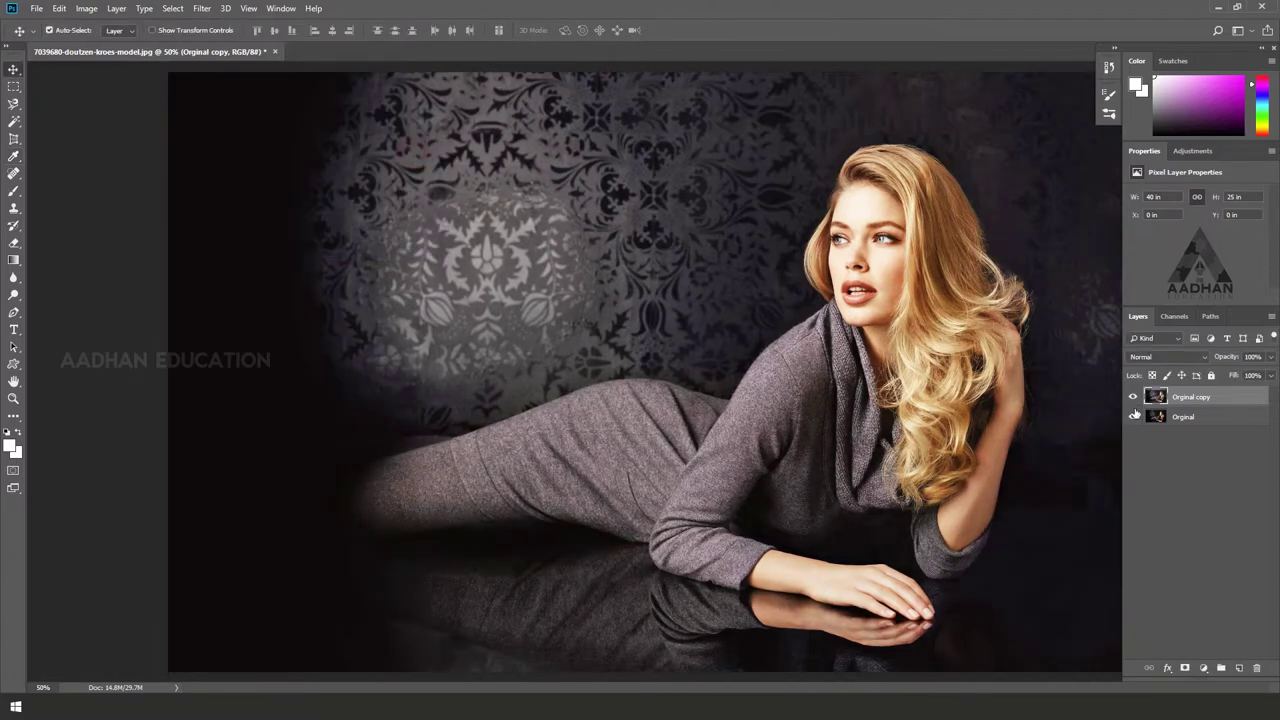
# Step: Apply Levels to Orginal copy with input black 21 and input white 247
pyautogui.click(86, 8)
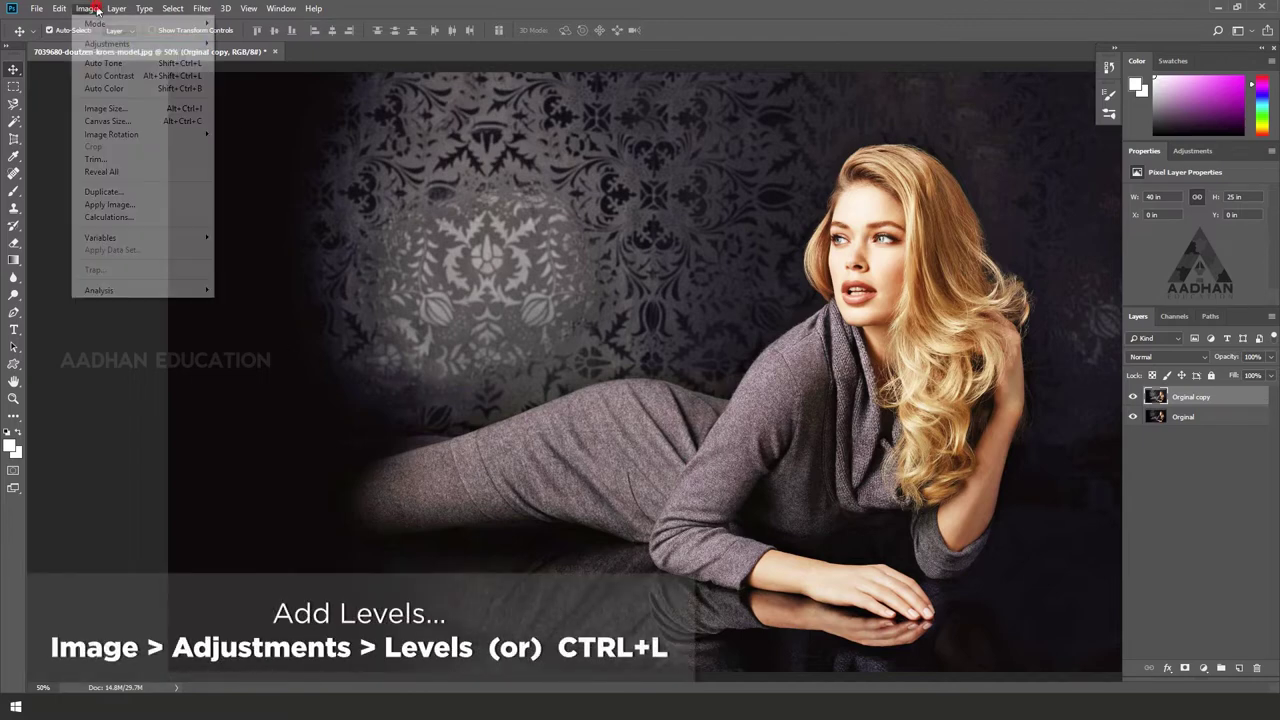
pyautogui.moveTo(107, 43)
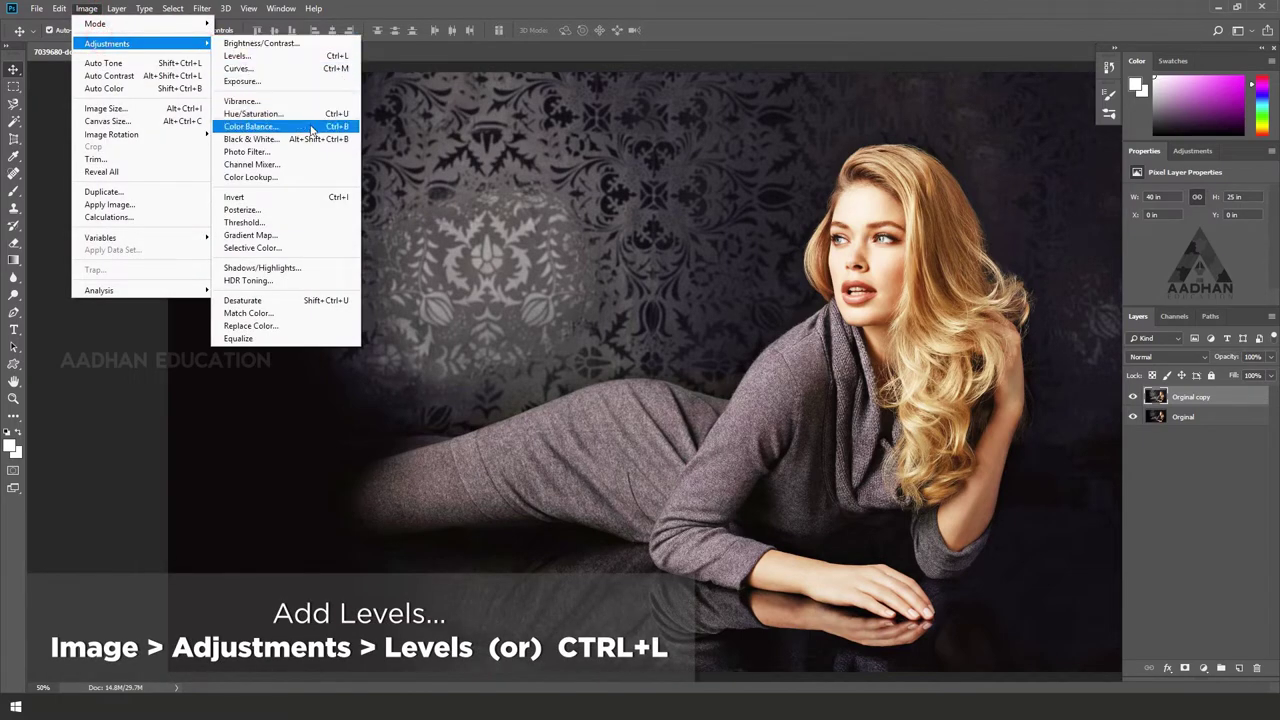
pyautogui.click(302, 56)
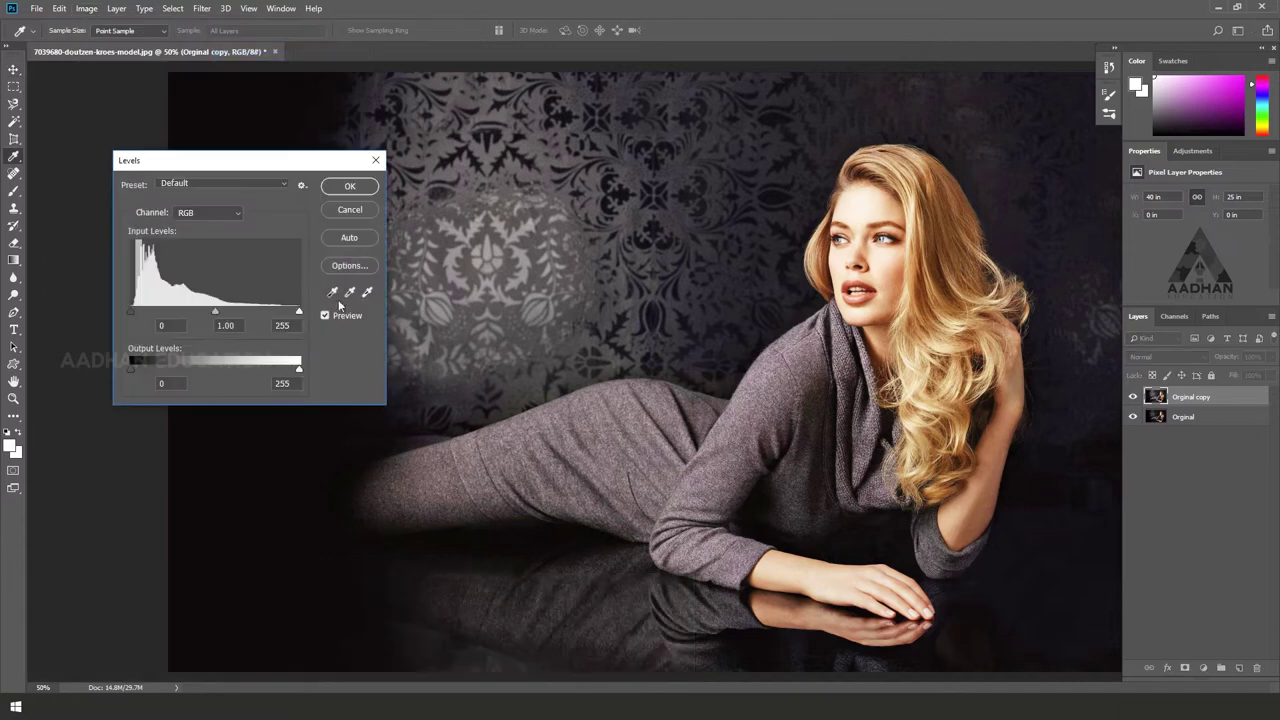
pyautogui.click(299, 313)
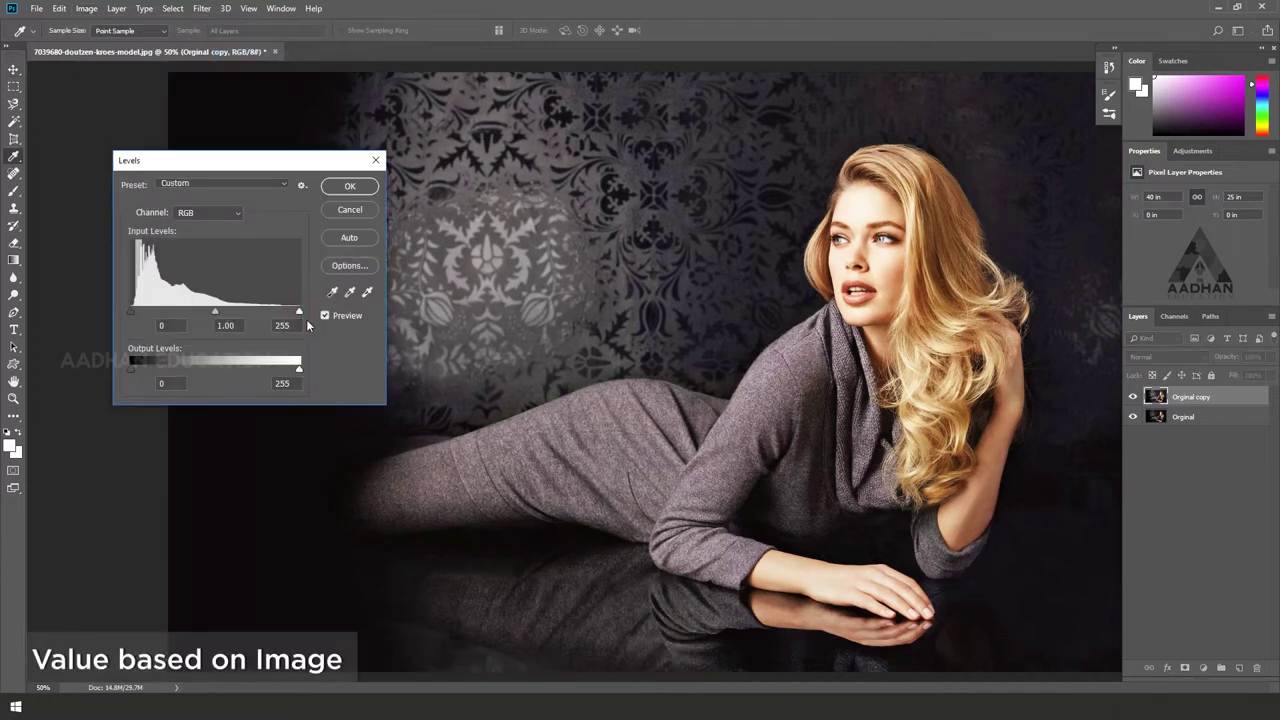
pyautogui.moveTo(130, 316); pyautogui.dragTo(146, 320)
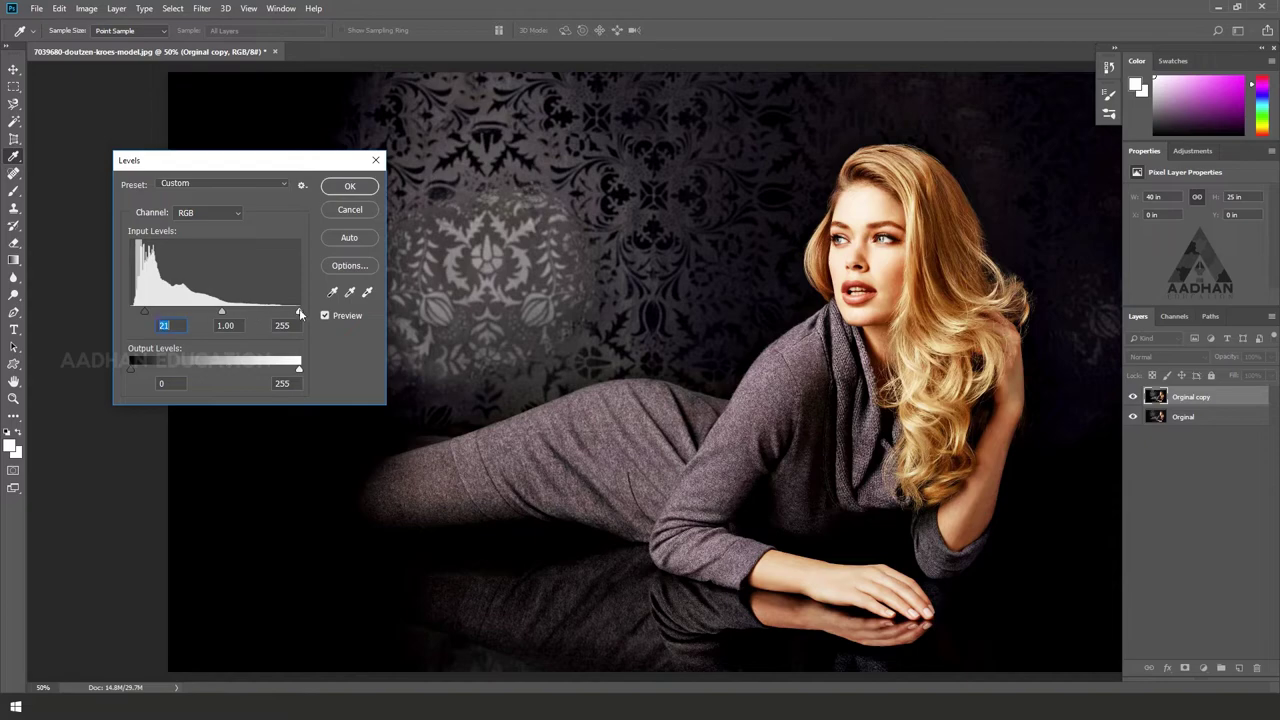
pyautogui.moveTo(299, 313); pyautogui.dragTo(295, 314)
pyautogui.click(350, 188)
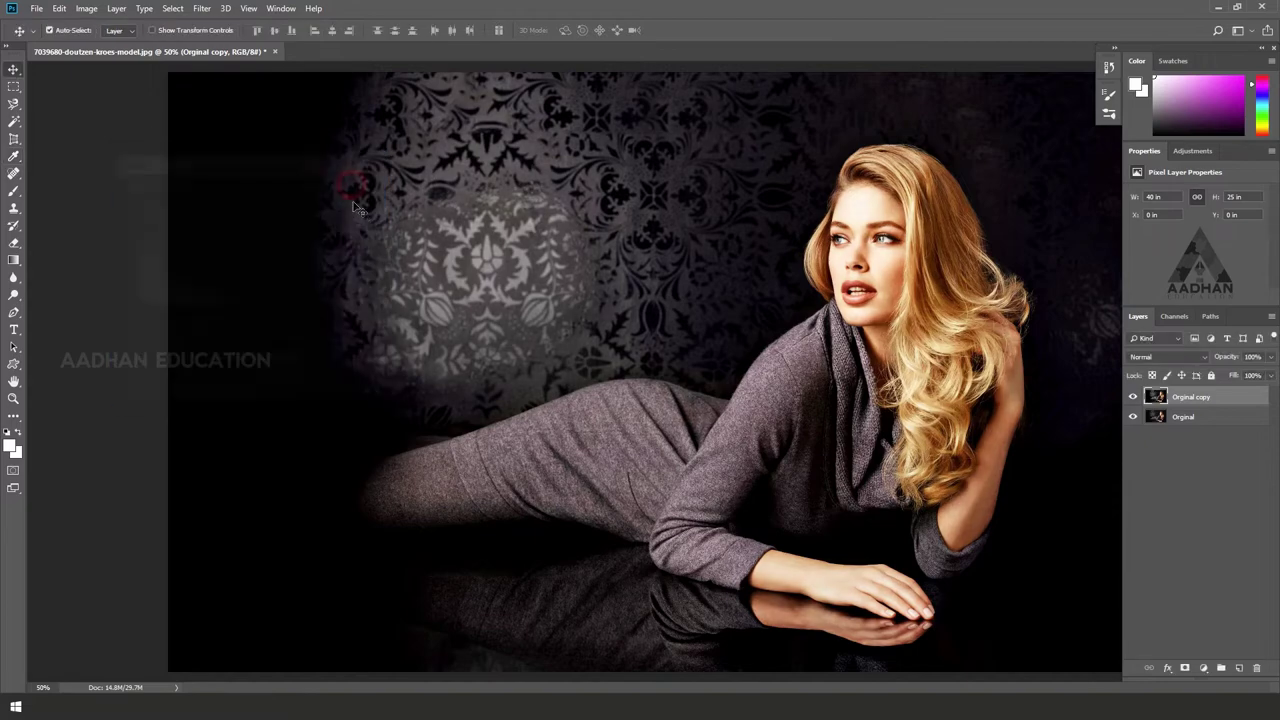
pyautogui.scroll(1, 672, 296)
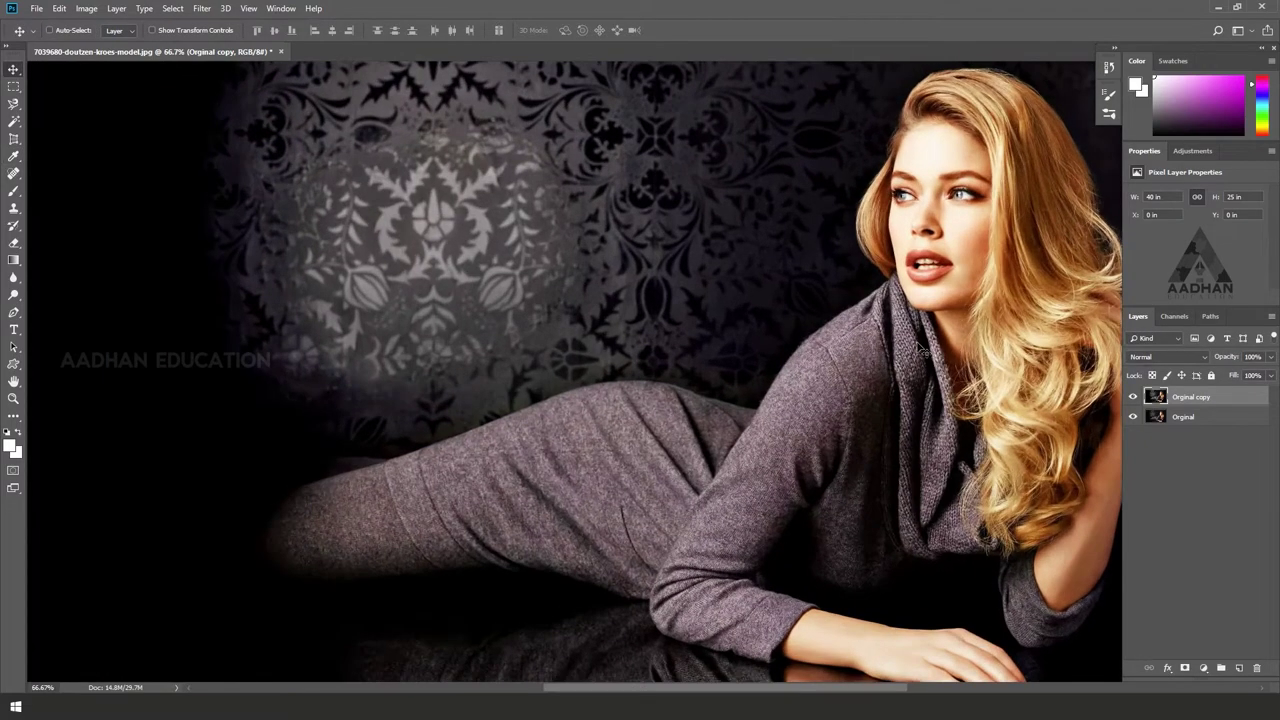
pyautogui.moveTo(970, 343); pyautogui.dragTo(604, 424)
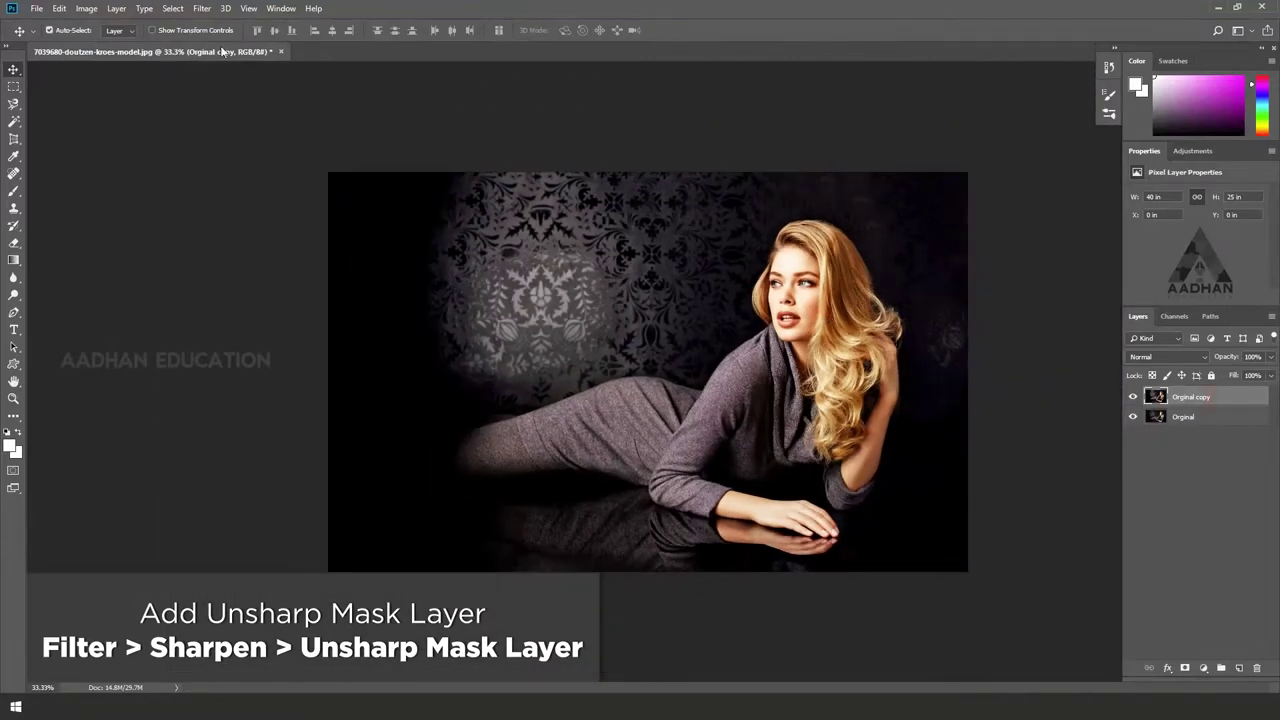
# Step: Sharpen Orginal copy with Unsharp Mask: Amount 110, Radius 2.0 pixels, Threshold 0
pyautogui.click(198, 9)
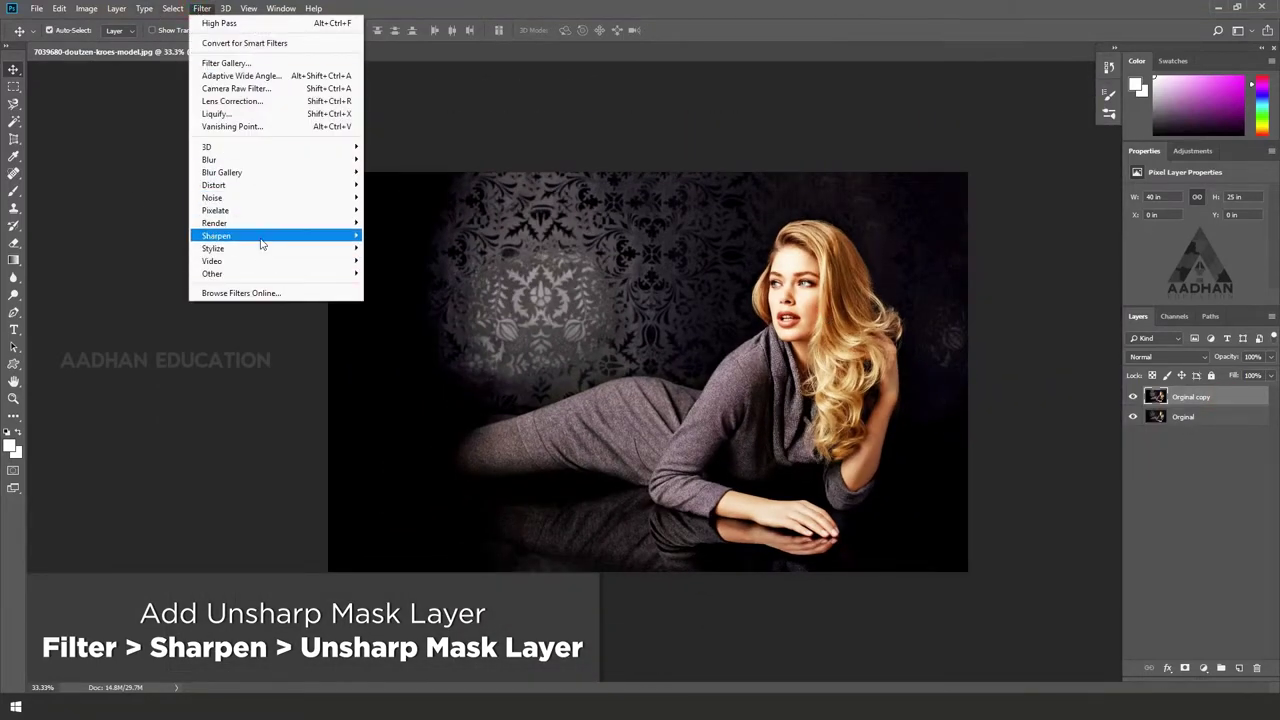
pyautogui.moveTo(274, 236)
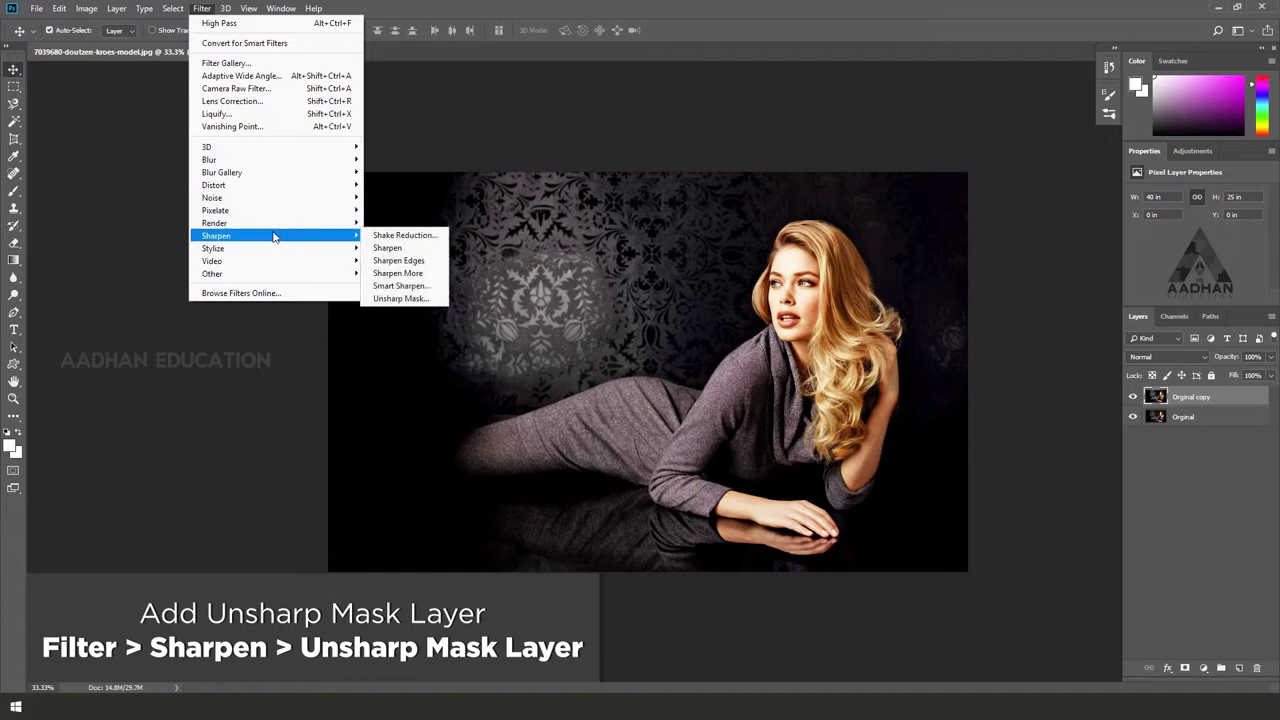
pyautogui.click(404, 298)
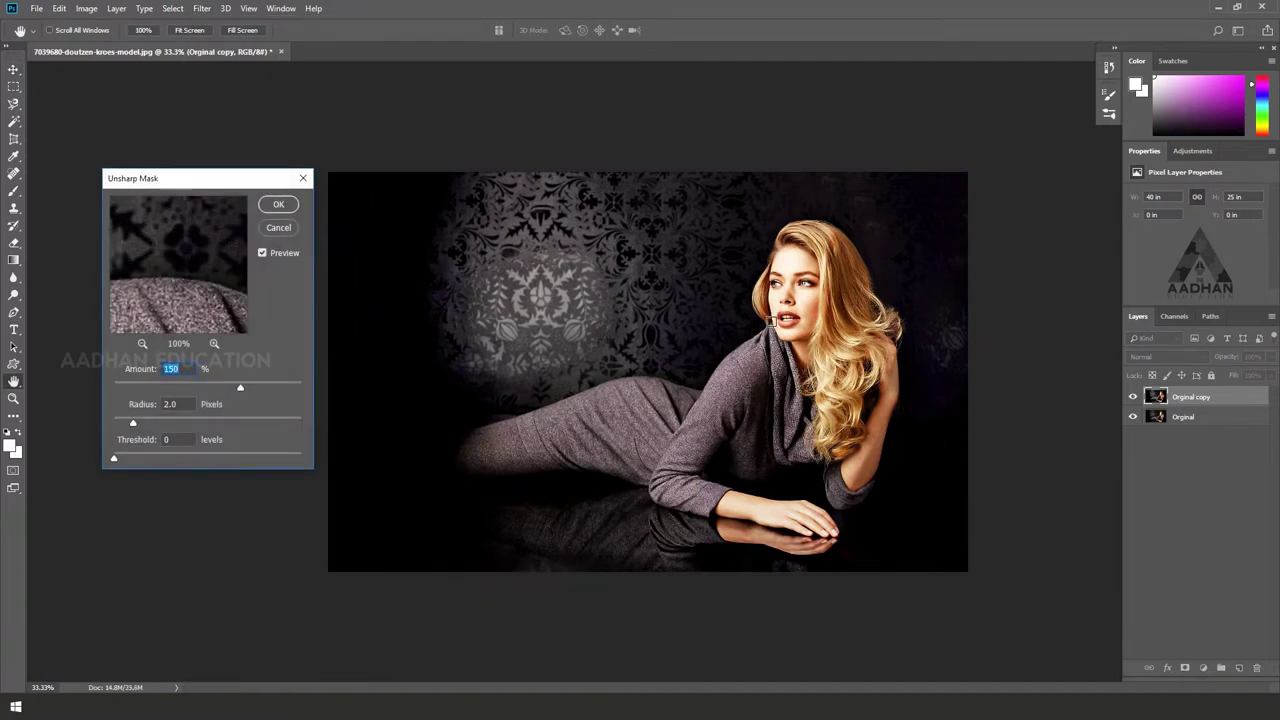
pyautogui.keyDown('ctrl'); pyautogui.click(850, 300); pyautogui.keyUp('ctrl')
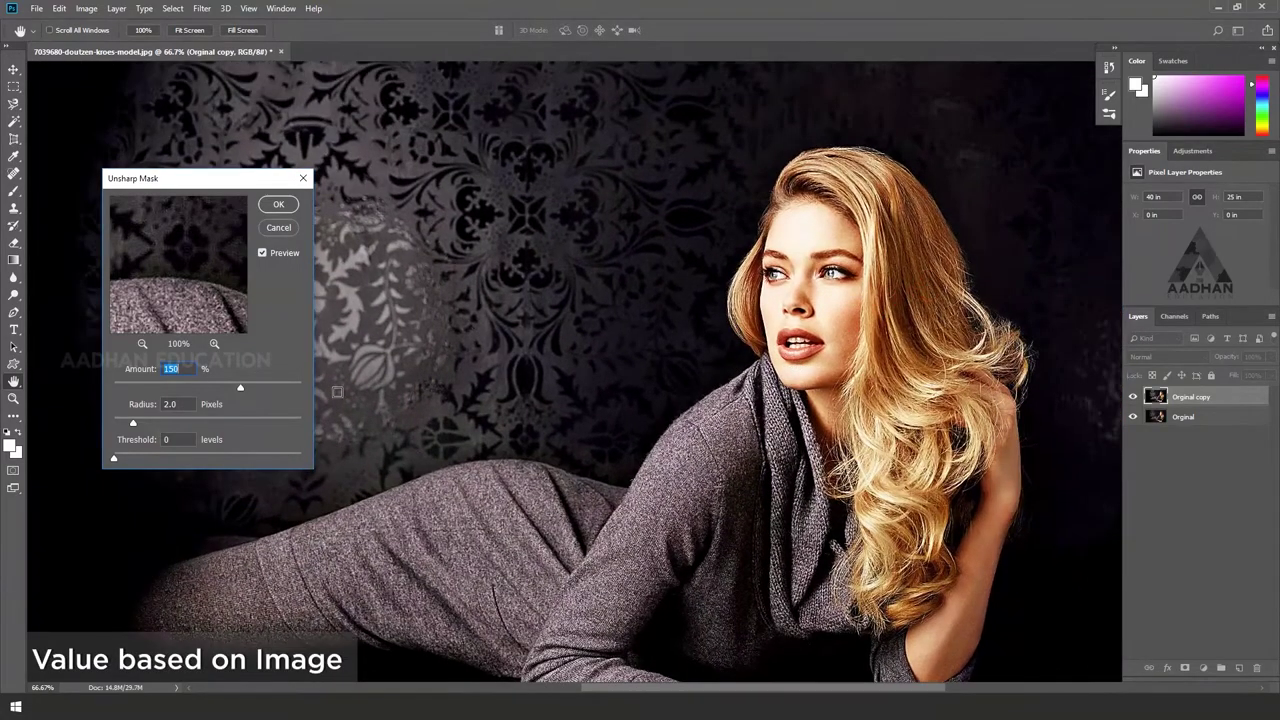
pyautogui.click(180, 404)
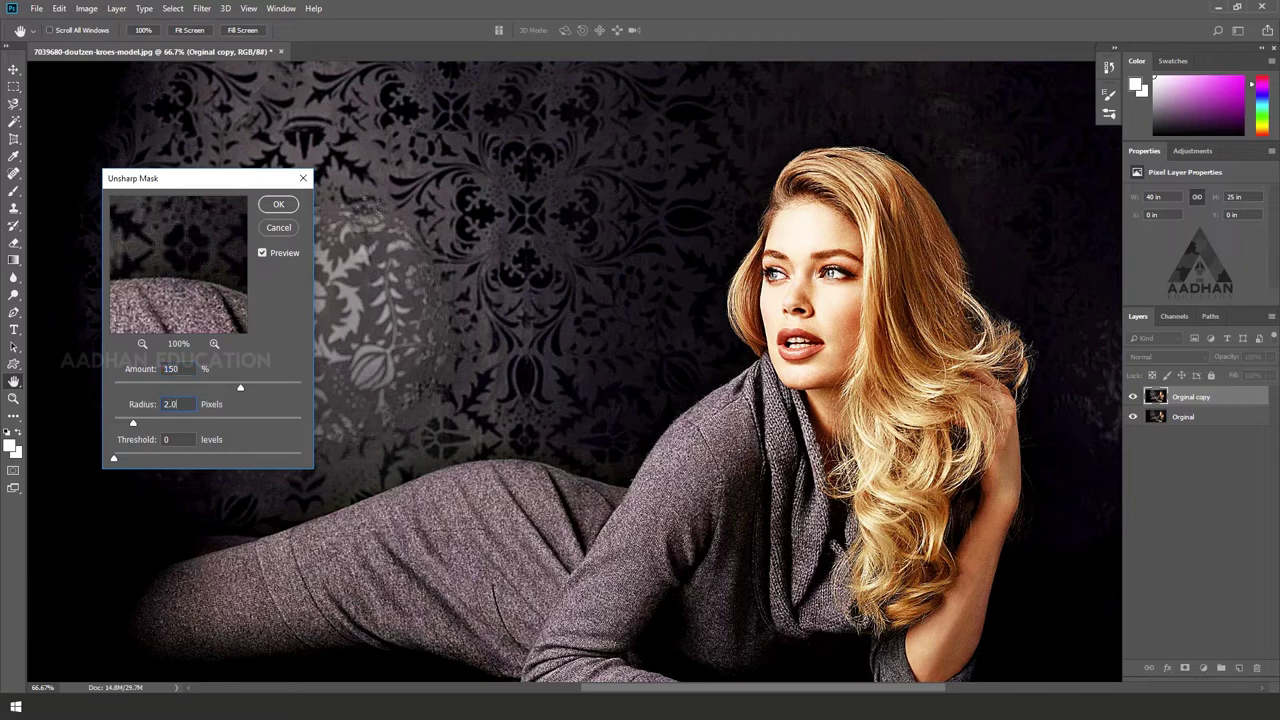
pyautogui.moveTo(240, 390); pyautogui.dragTo(221, 395)
pyautogui.write('15')
pyautogui.click(278, 204)
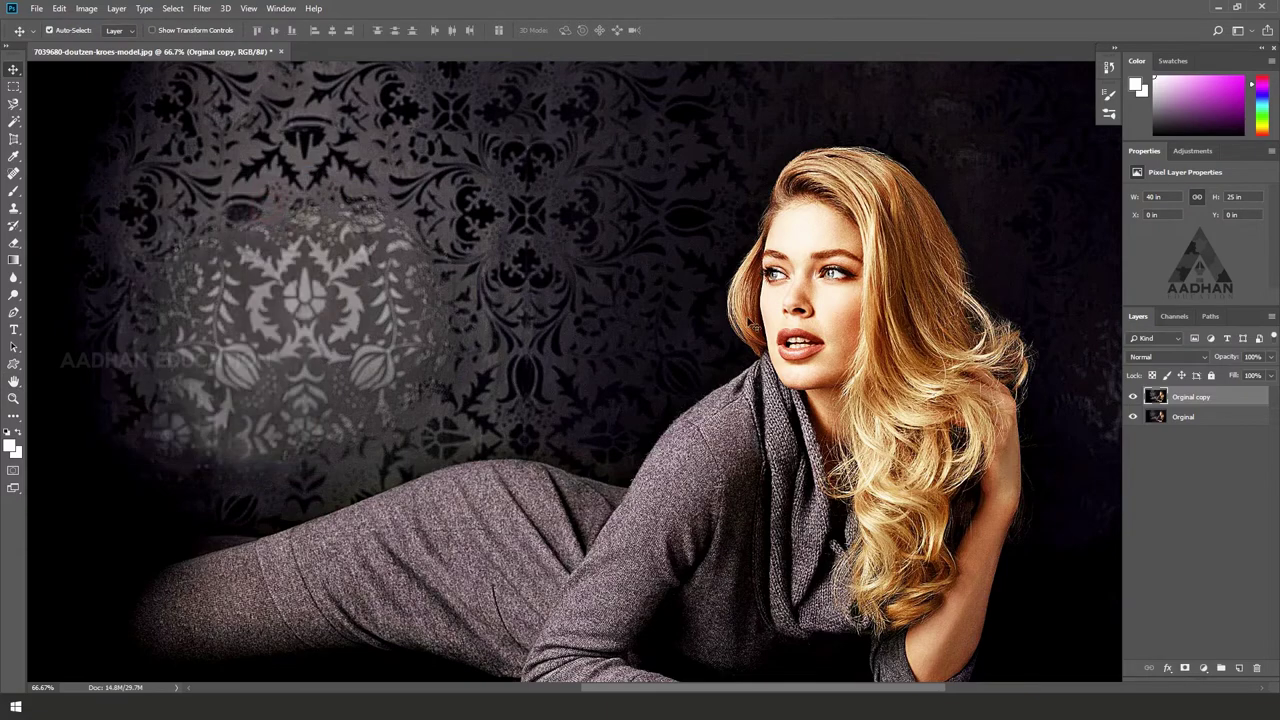
# Step: Duplicate the sharpened layer and apply a High Pass filter to the copy
pyautogui.hotkey('ctrl', '-')
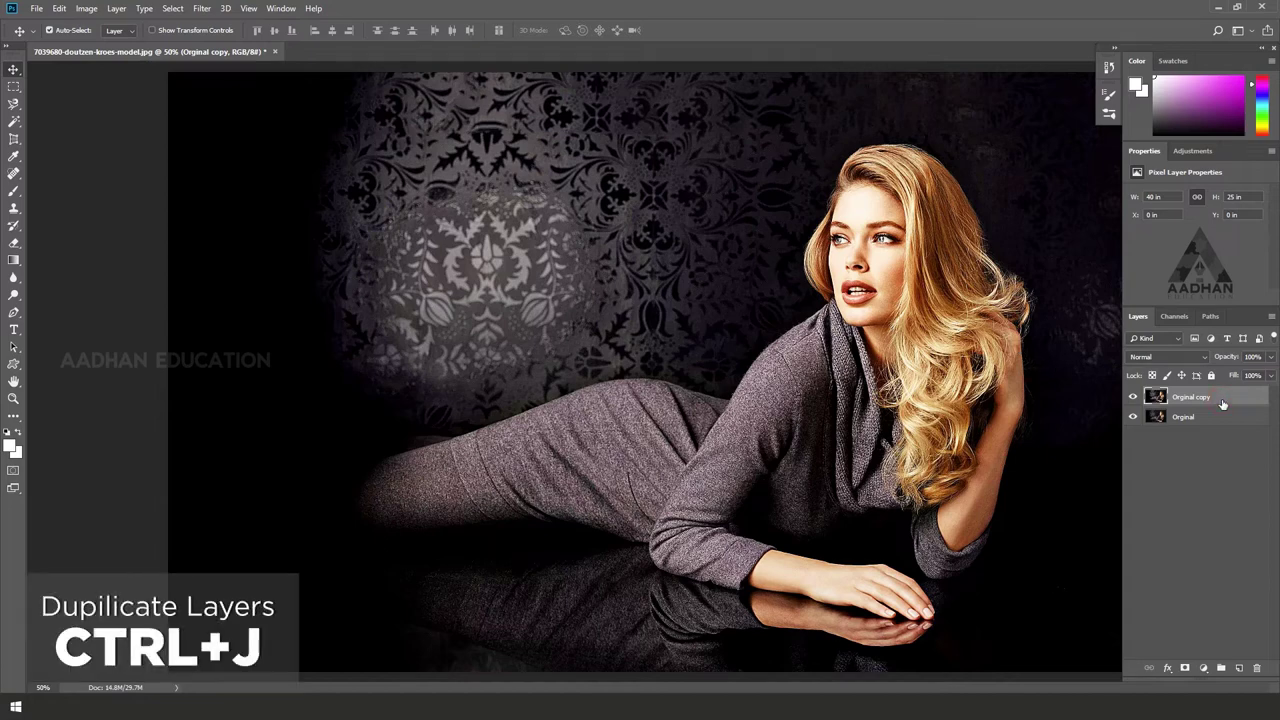
pyautogui.hotkey('ctrl', 'j')
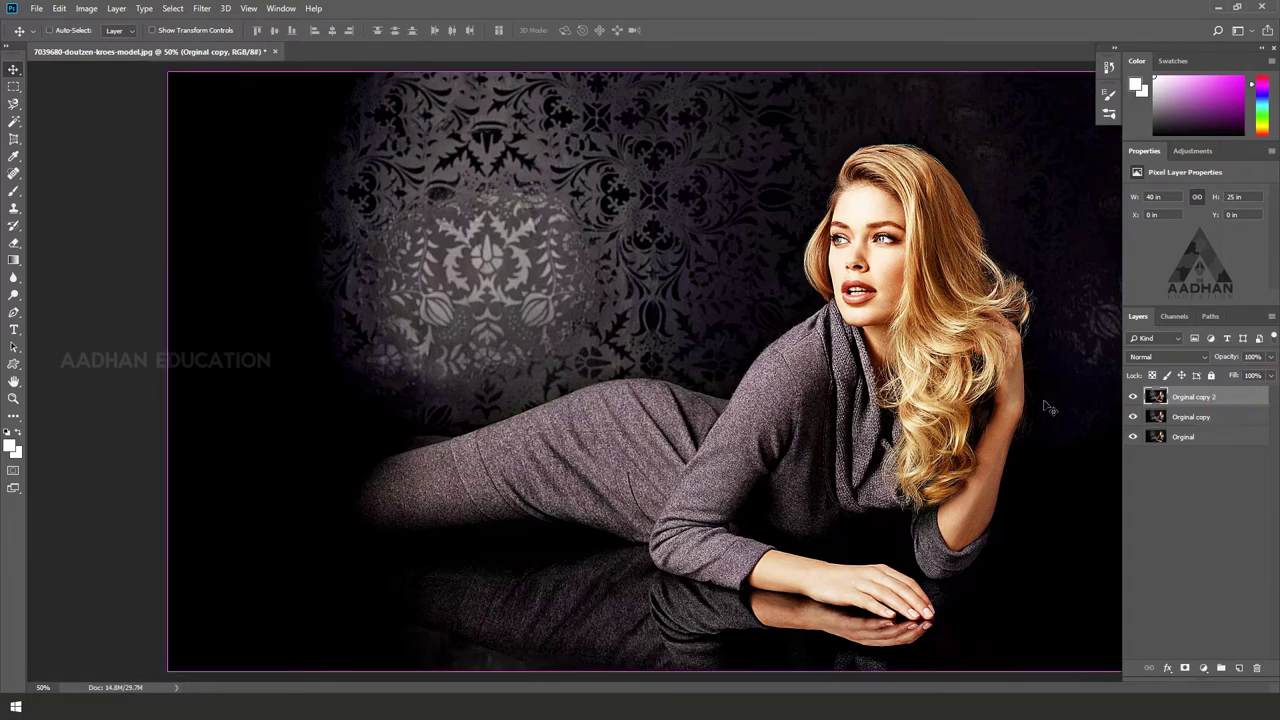
pyautogui.click(249, 8)
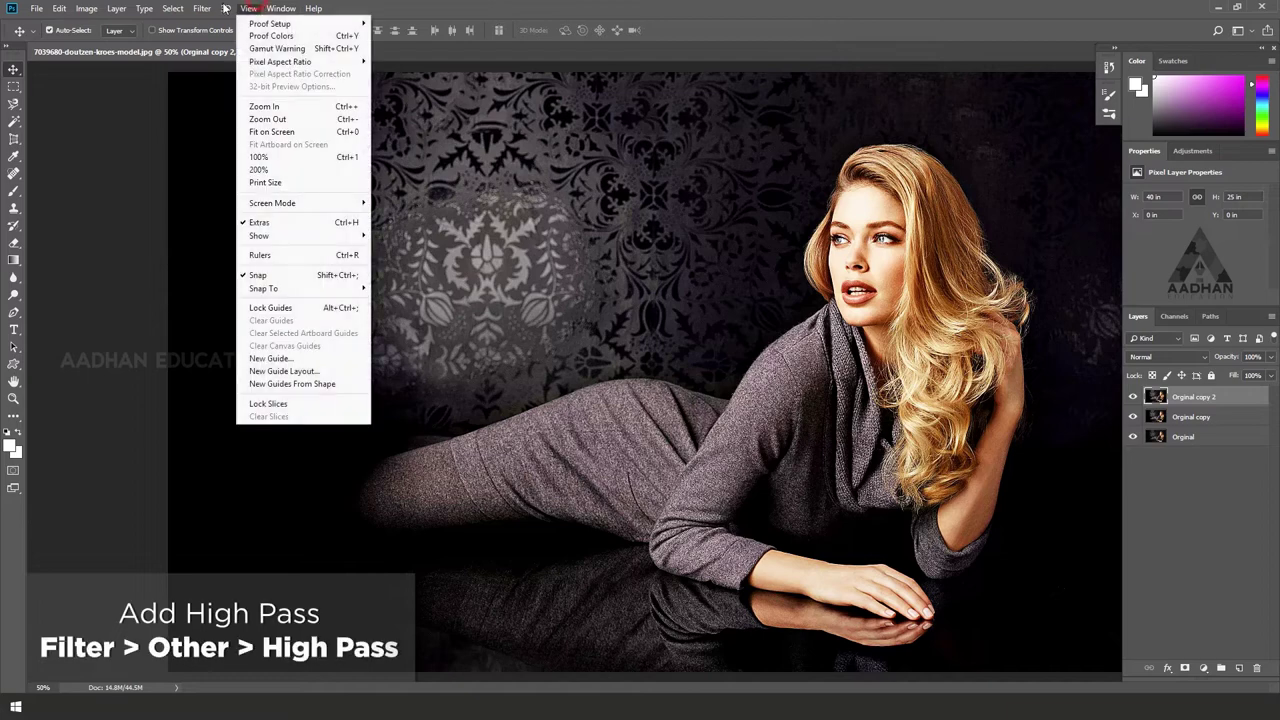
pyautogui.moveTo(250, 273)
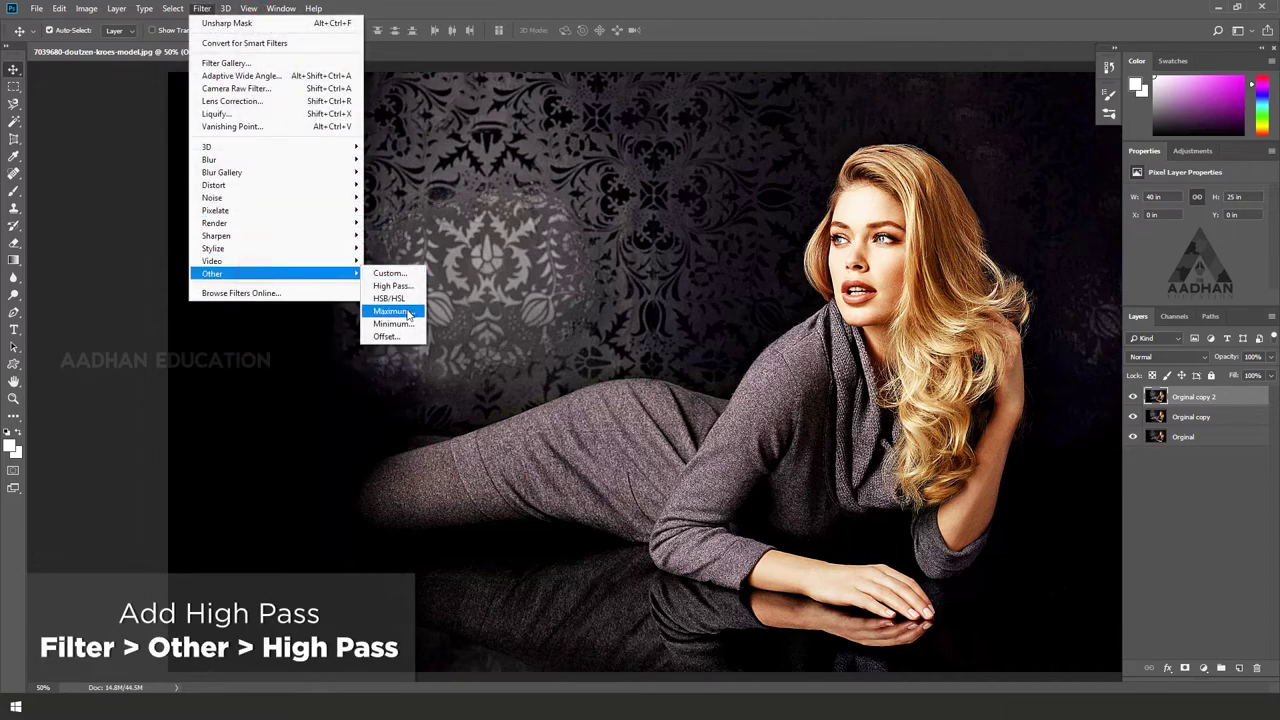
pyautogui.click(400, 287)
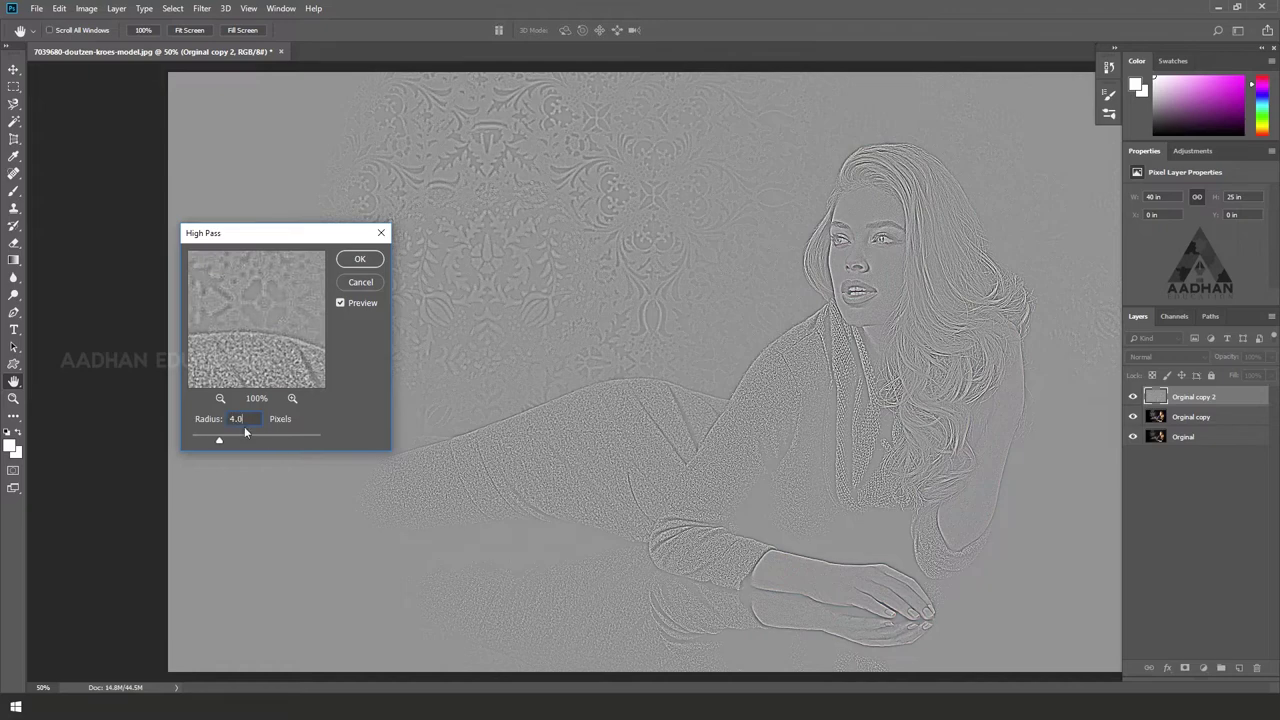
pyautogui.click(371, 260)
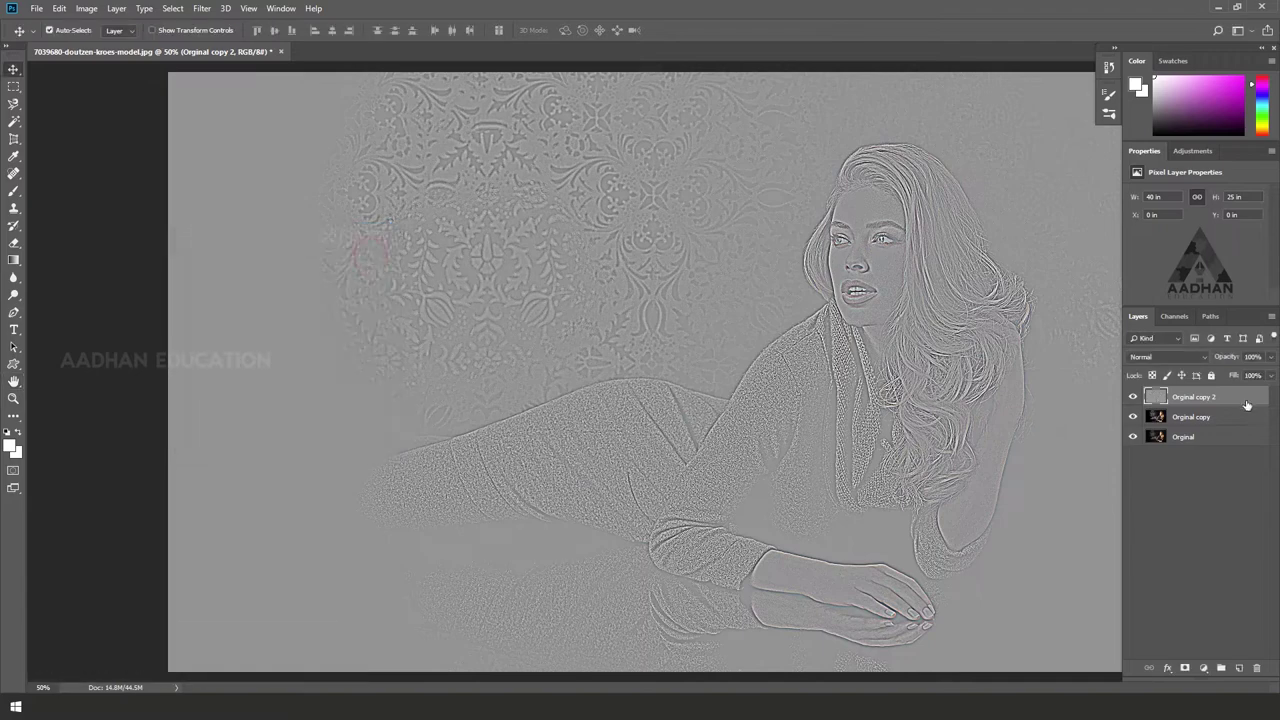
# Step: Set the grey high-pass layer Orginal copy 2 to Overlay blend mode
pyautogui.click(1249, 399)
pyautogui.click(1185, 358)
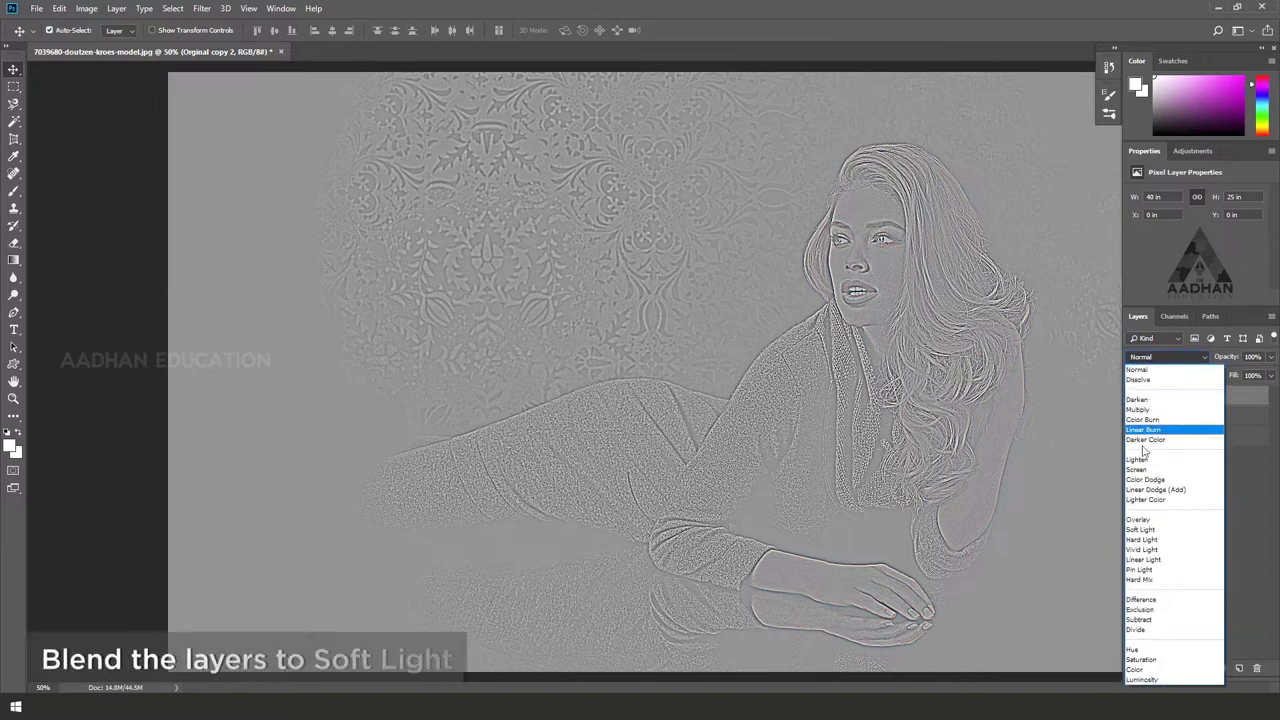
pyautogui.click(1163, 520)
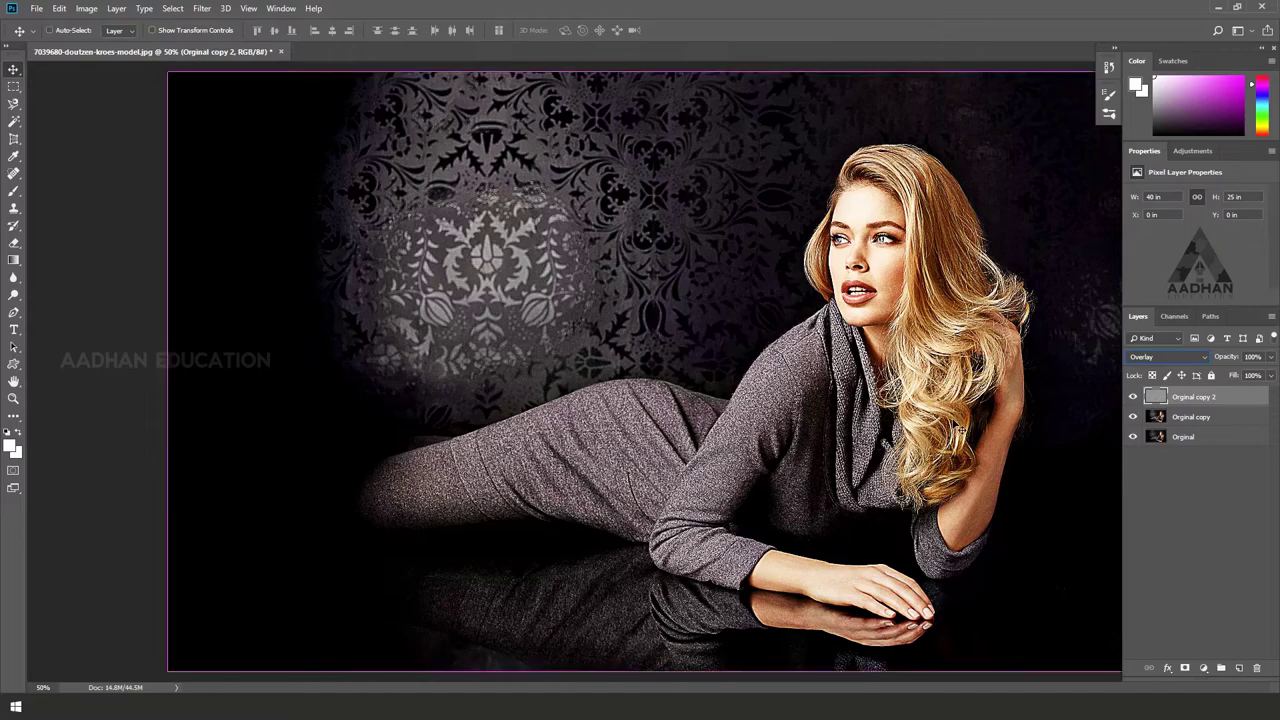
pyautogui.hotkey('ctrl', '+')
pyautogui.hotkey('ctrl', '+')
pyautogui.moveTo(999, 287); pyautogui.dragTo(624, 447)
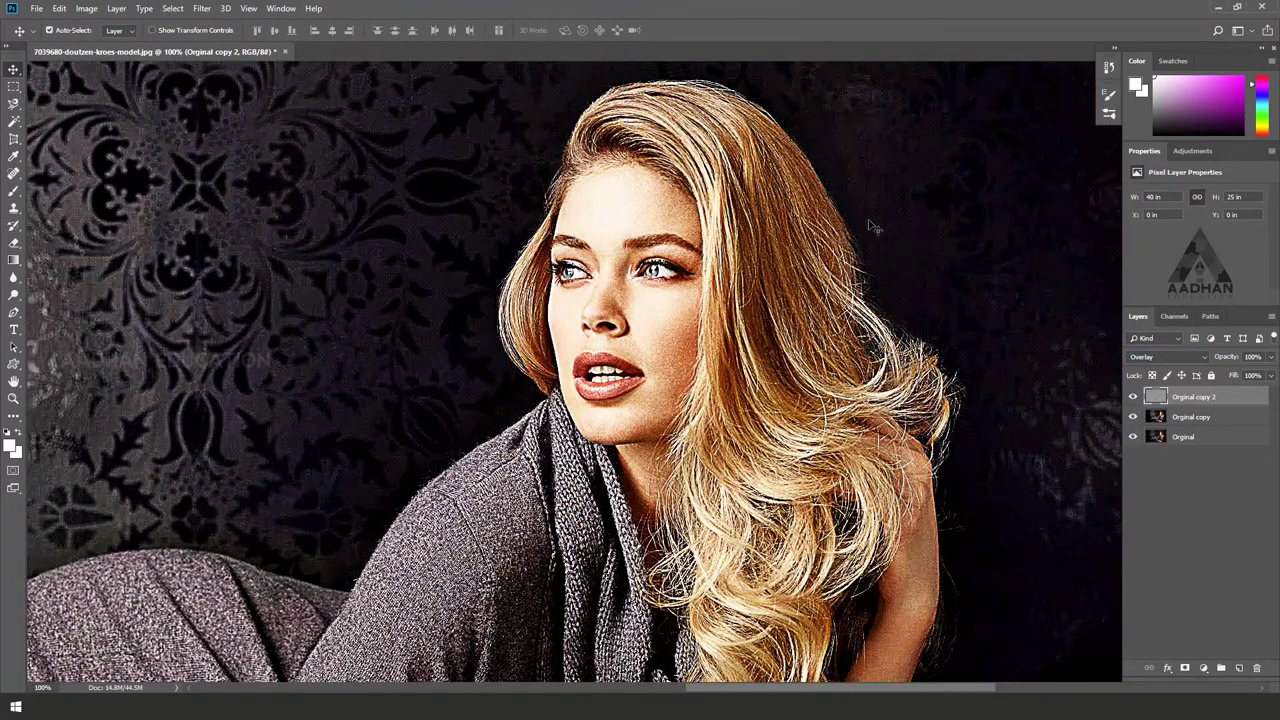
pyautogui.hotkey('ctrl', '-')
pyautogui.hotkey('ctrl', '-')
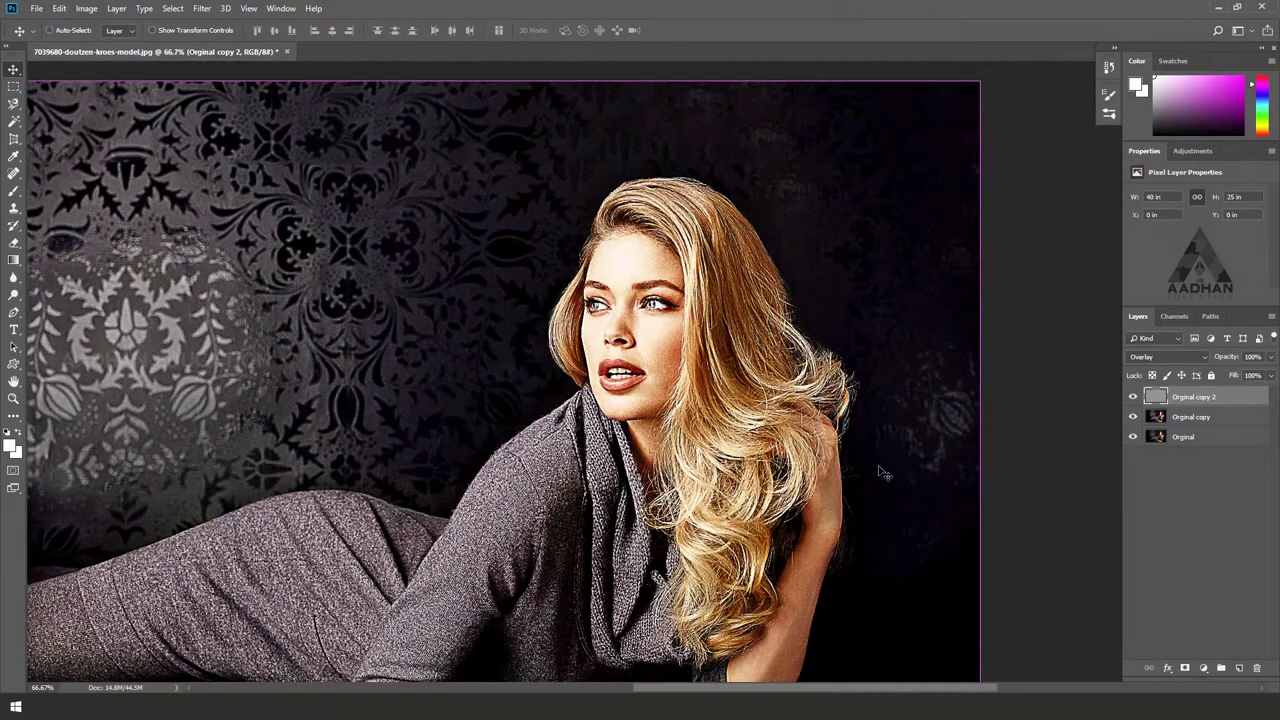
# Step: Merge Orginal copy 2 and Orginal copy into a single layer
pyautogui.keyDown('shift'); pyautogui.click(1190, 416); pyautogui.keyUp('shift')
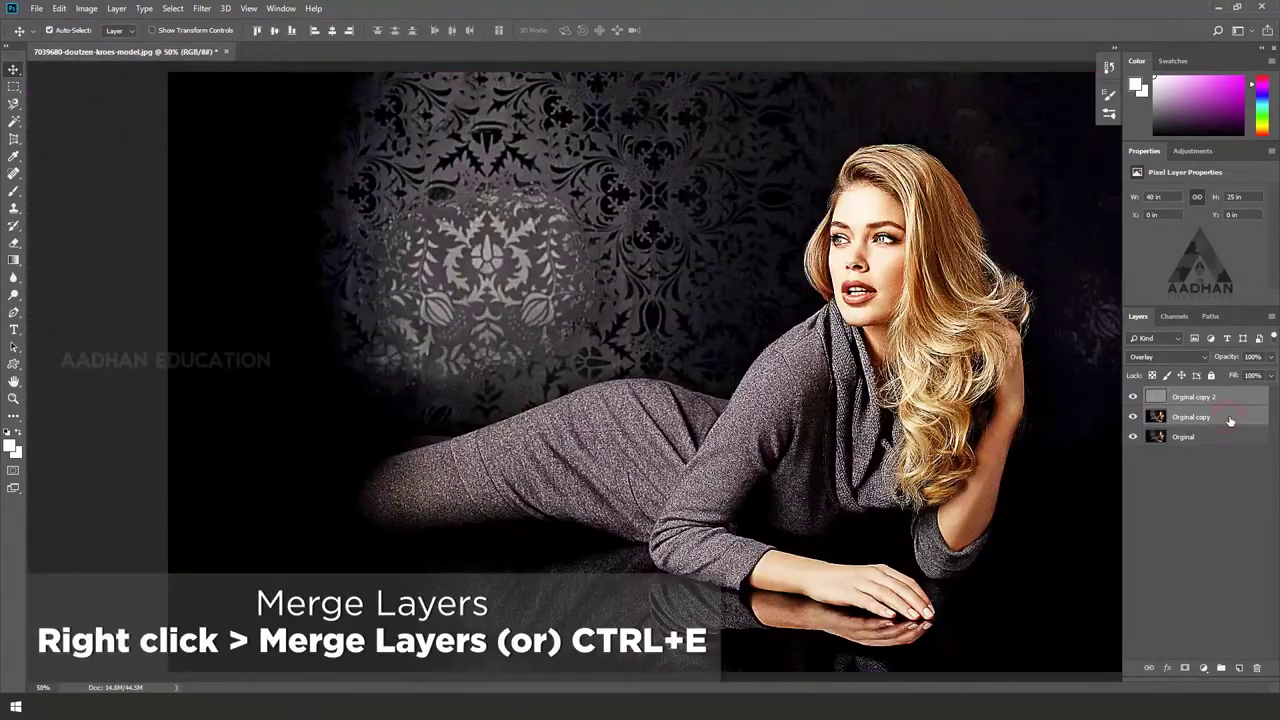
pyautogui.rightClick(1229, 416)
pyautogui.click(1130, 525)
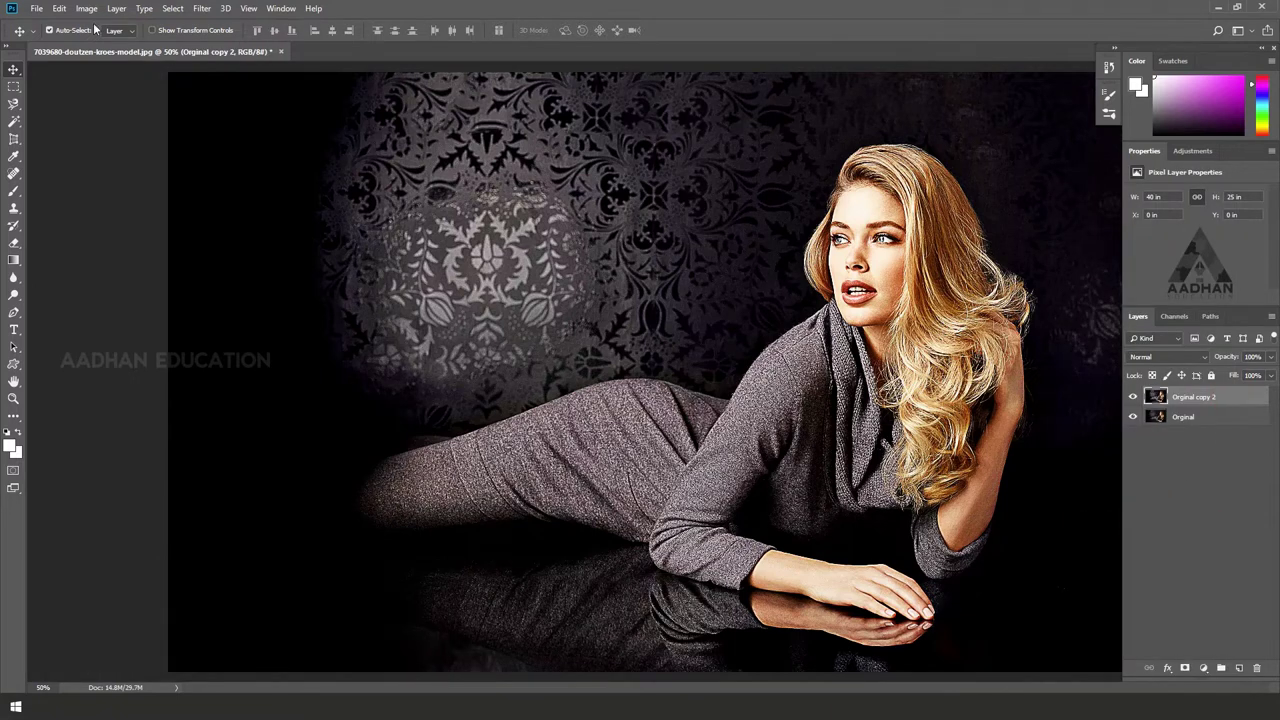
# Step: Apply Diffuse in Anisotropic mode to the merged layer and zoom in to check the texture
pyautogui.click(202, 8)
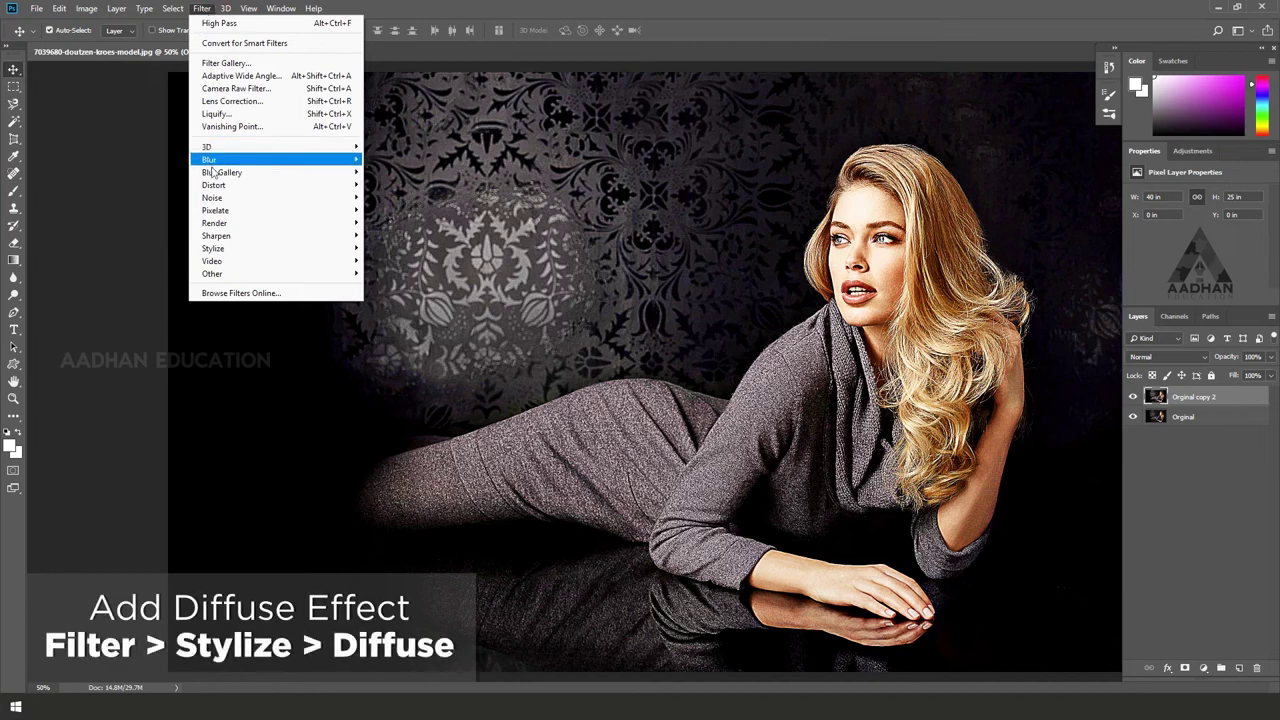
pyautogui.moveTo(213, 248)
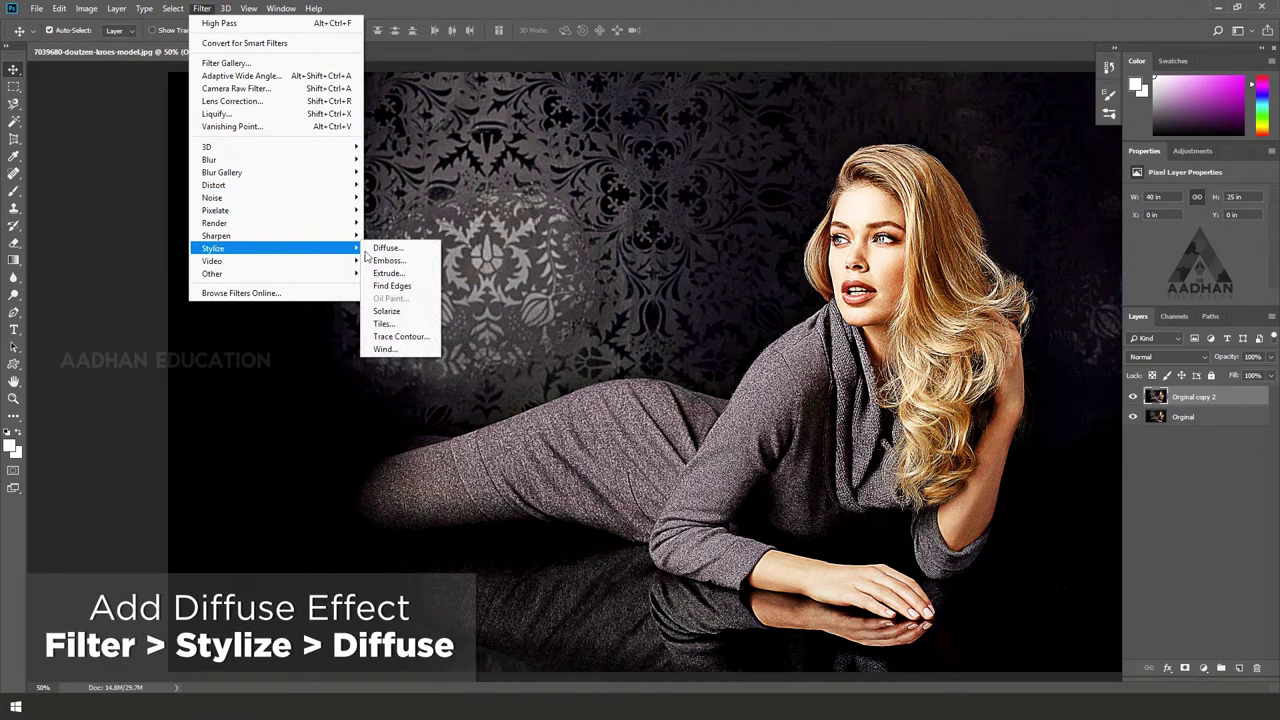
pyautogui.click(422, 250)
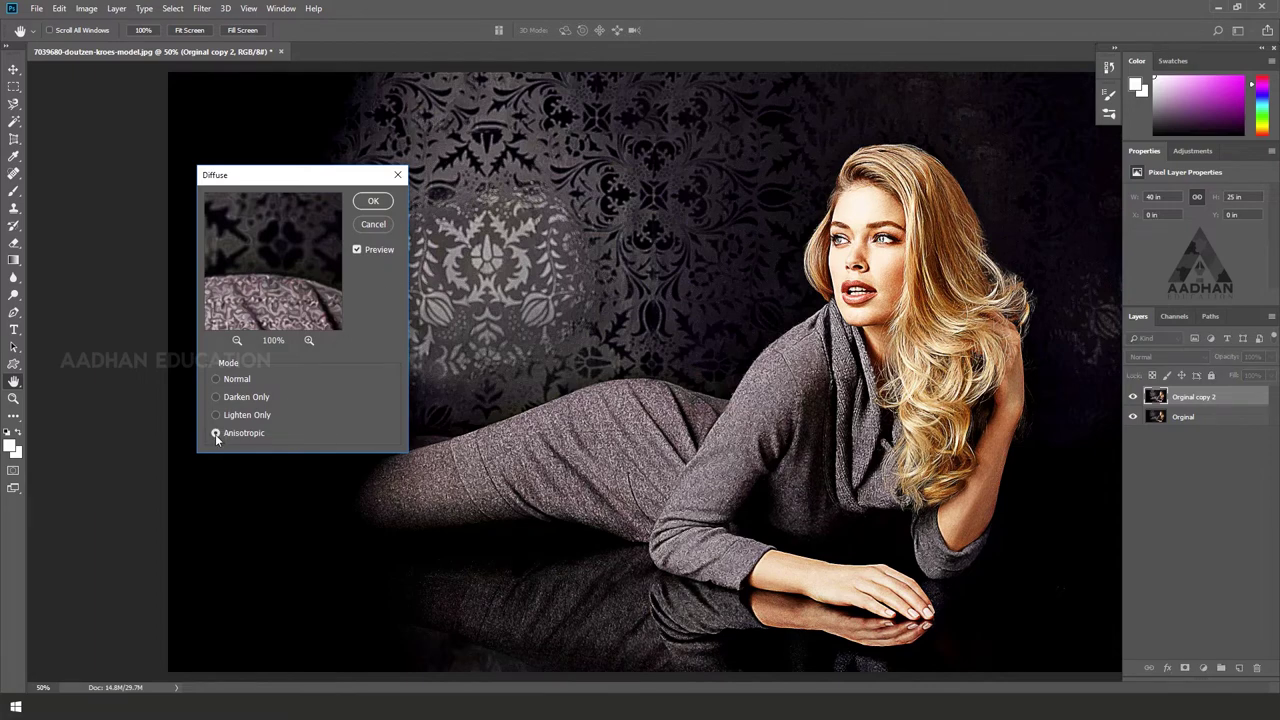
pyautogui.click(373, 201)
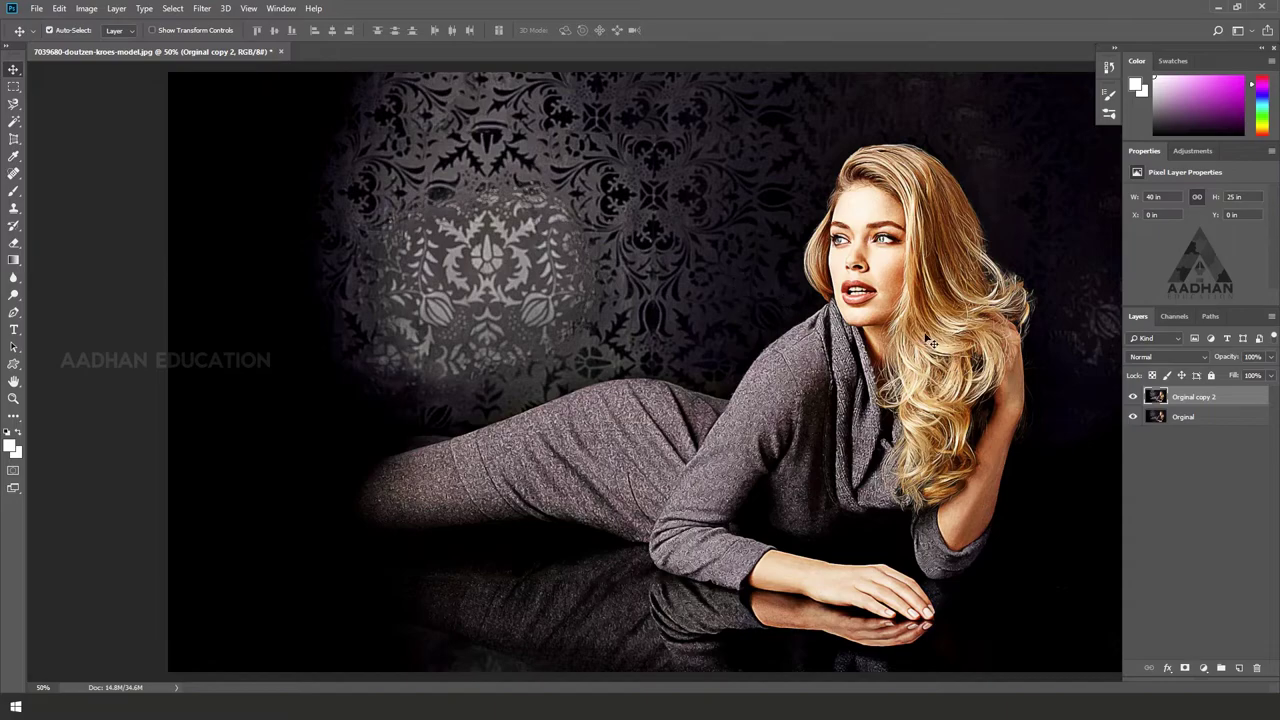
pyautogui.scroll(1, 931, 343)
pyautogui.scroll(1, 931, 343)
pyautogui.scroll(1, 931, 343)
pyautogui.scroll(1, 443, 396)
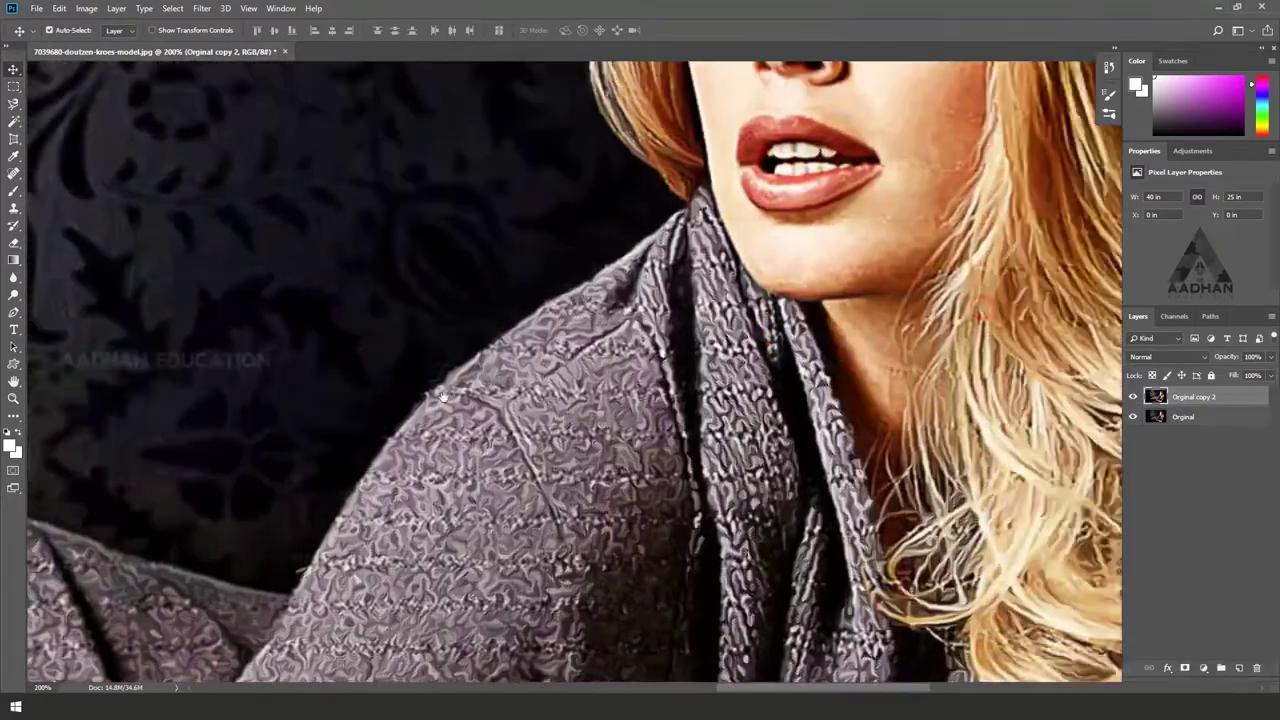
pyautogui.scroll(-3, 443, 396)
pyautogui.scroll(3, 643, 343)
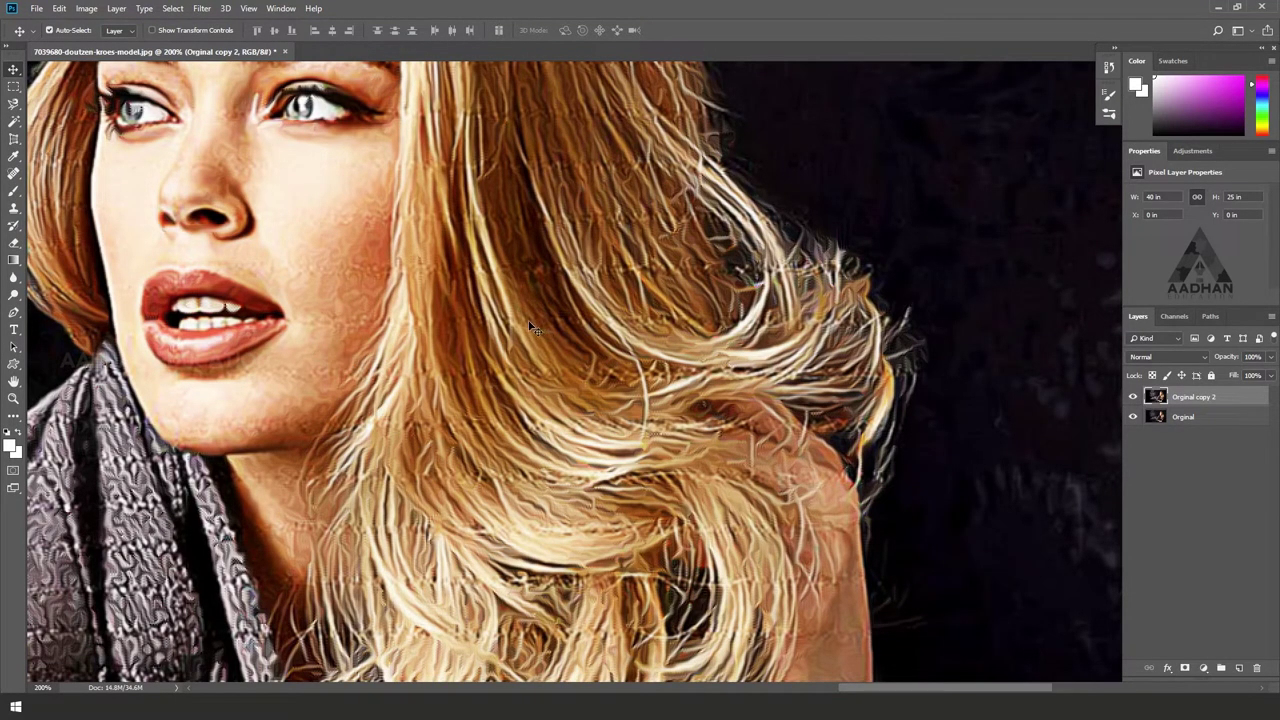
pyautogui.scroll(-1, 535, 330)
pyautogui.scroll(-1, 570, 338)
pyautogui.scroll(-1, 603, 346)
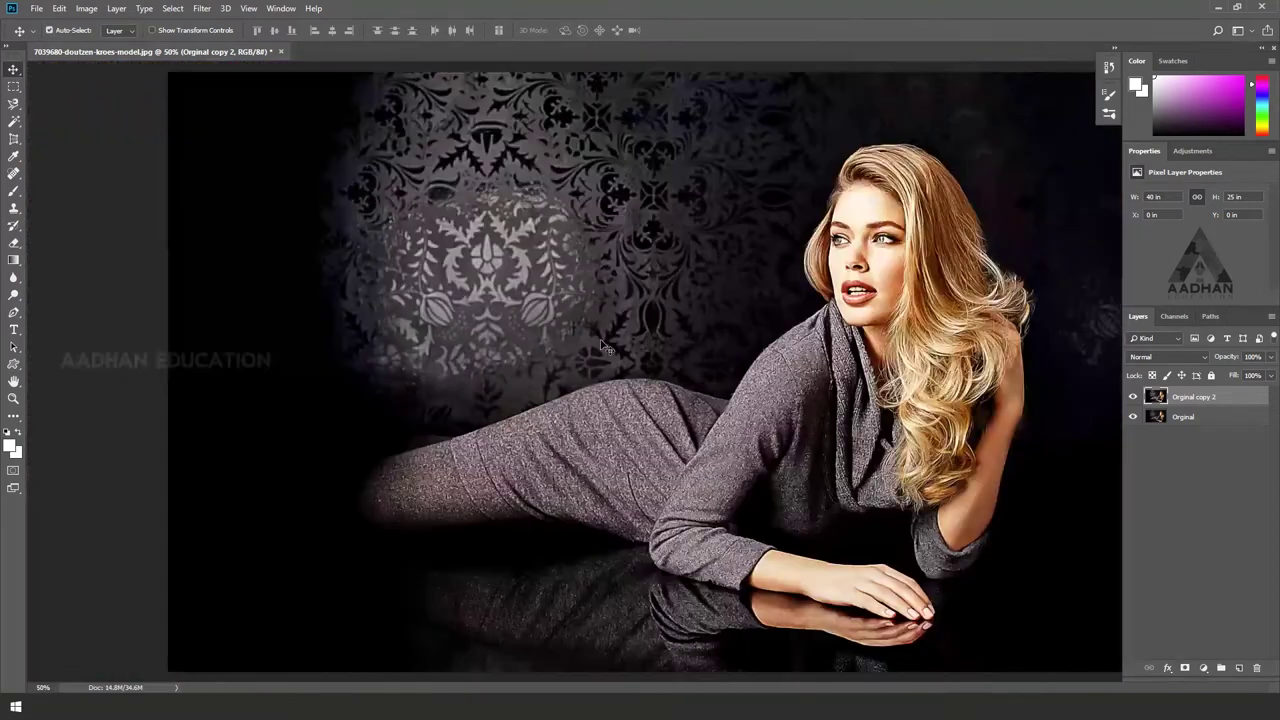
# Step: Twice rotate the image 90° clockwise and reapply the Diffuse filter
pyautogui.click(87, 8)
pyautogui.moveTo(112, 134)
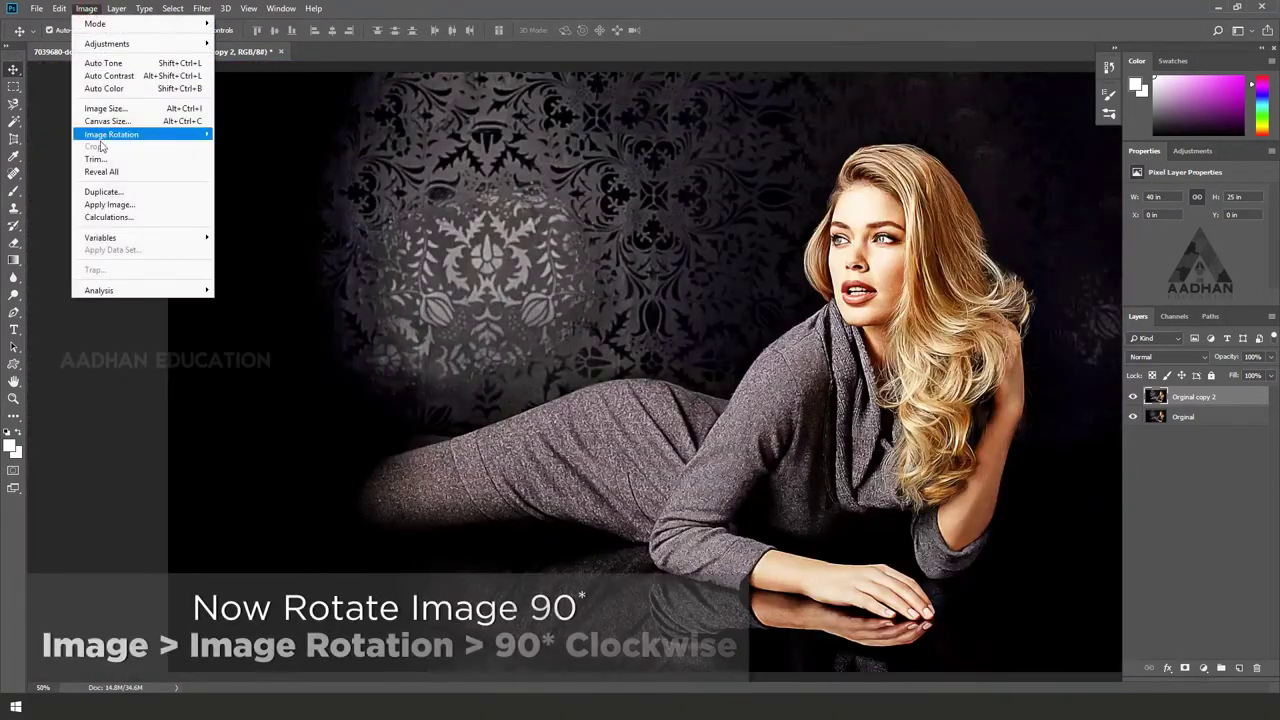
pyautogui.click(266, 147)
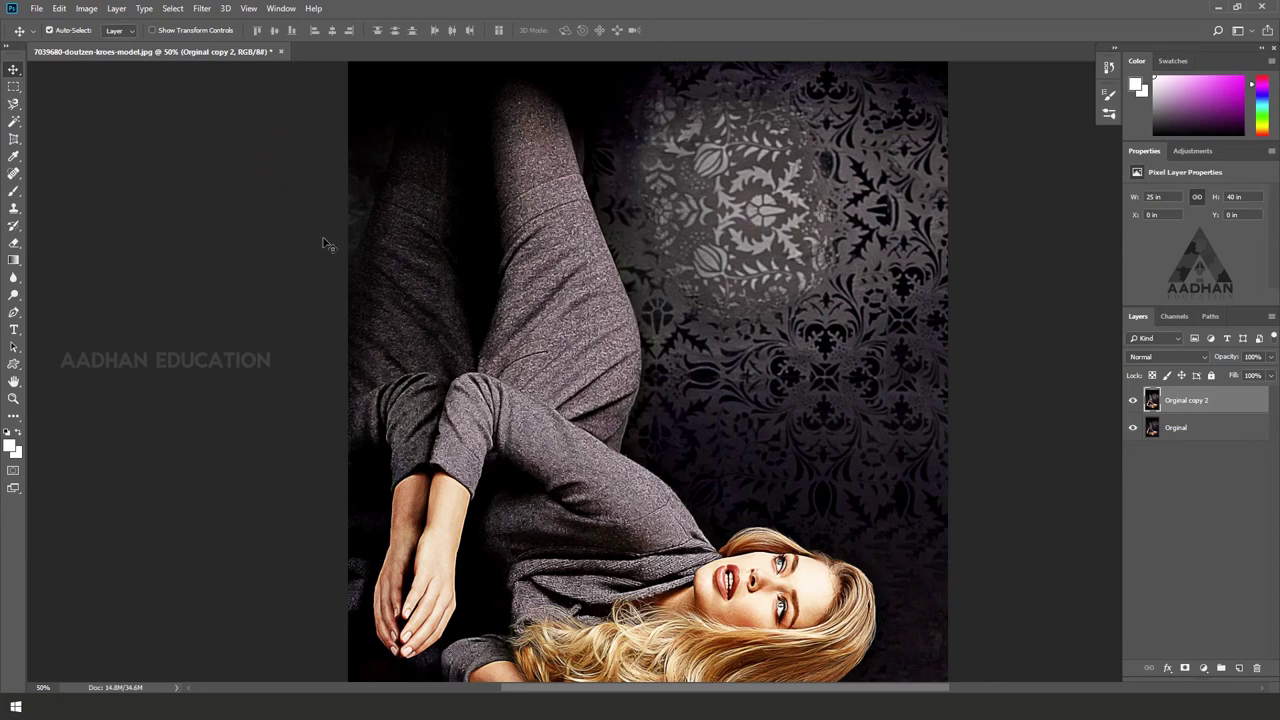
pyautogui.click(204, 8)
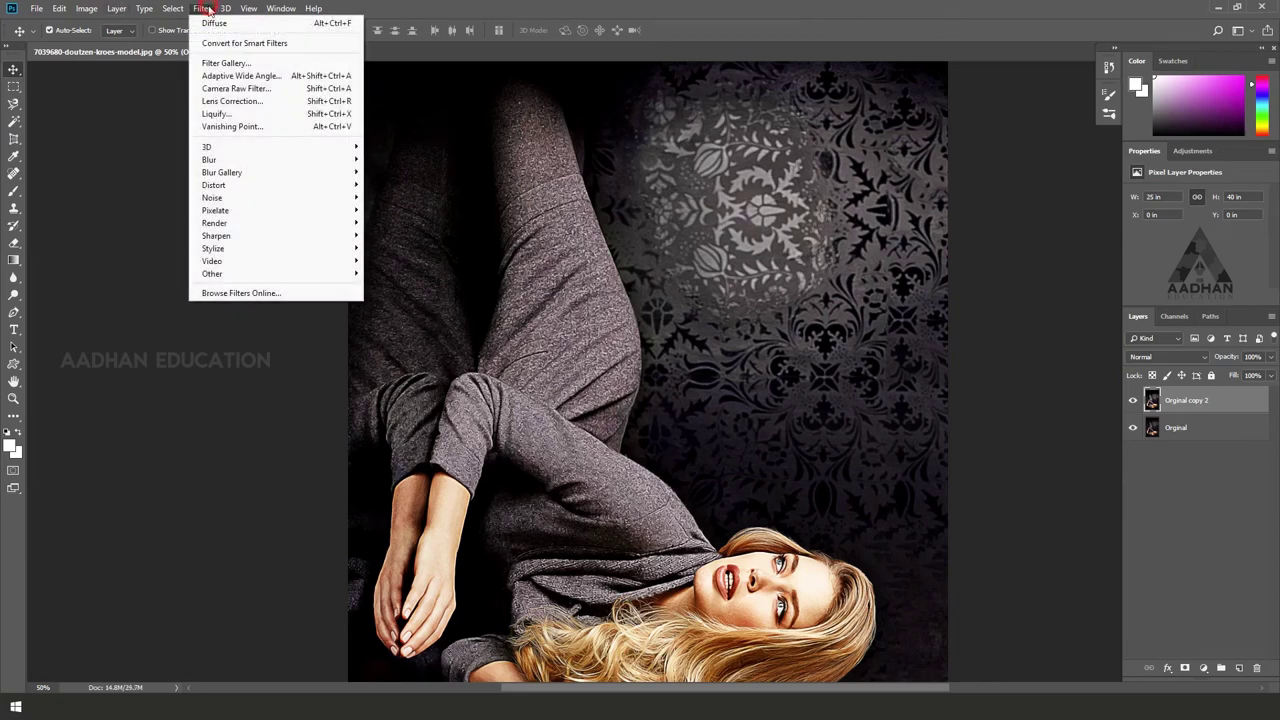
pyautogui.click(261, 24)
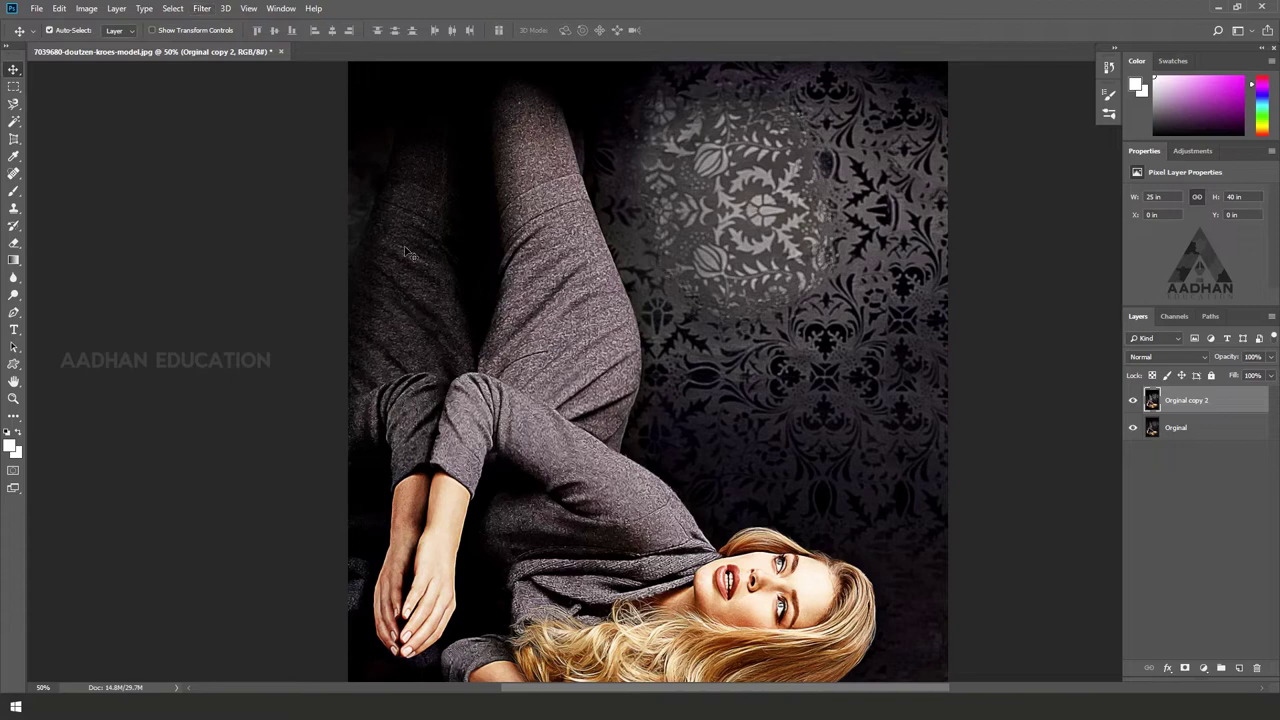
pyautogui.click(86, 8)
pyautogui.moveTo(130, 158)
pyautogui.click(281, 158)
pyautogui.click(202, 8)
pyautogui.click(255, 25)
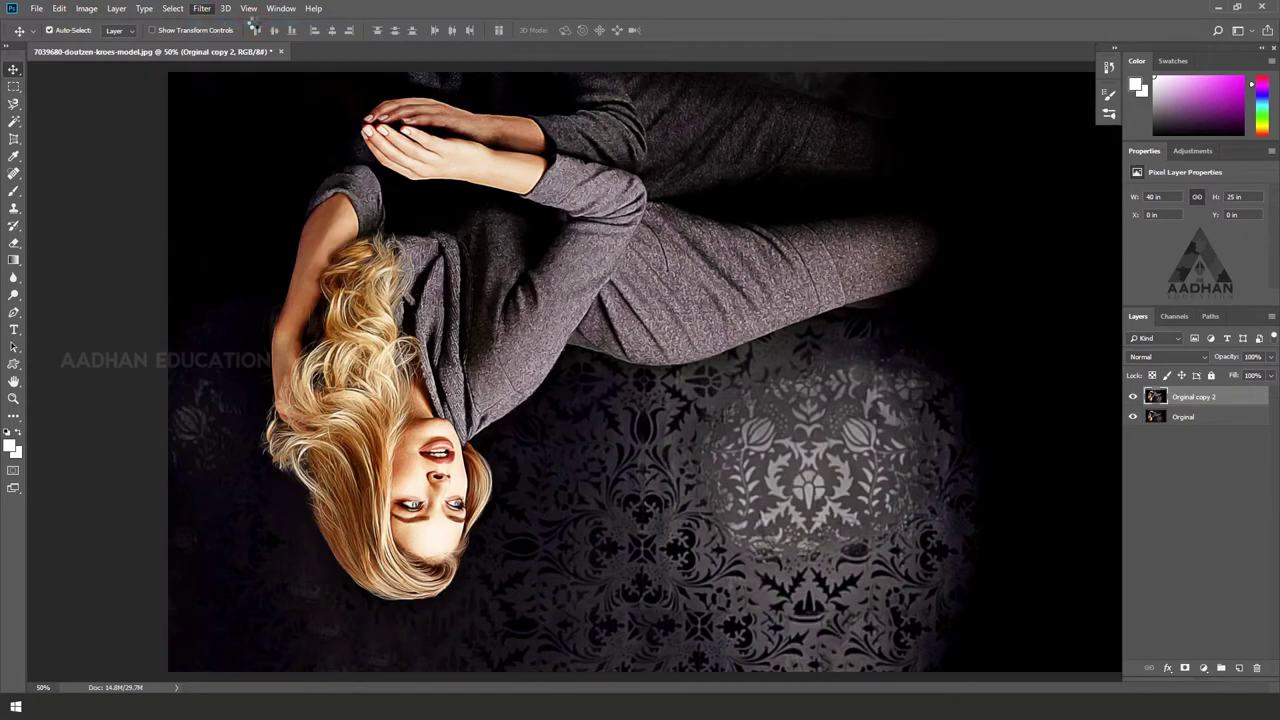
# Step: Rotate the image through the remaining 90° turns back to upright landscape
pyautogui.click(86, 8)
pyautogui.click(266, 146)
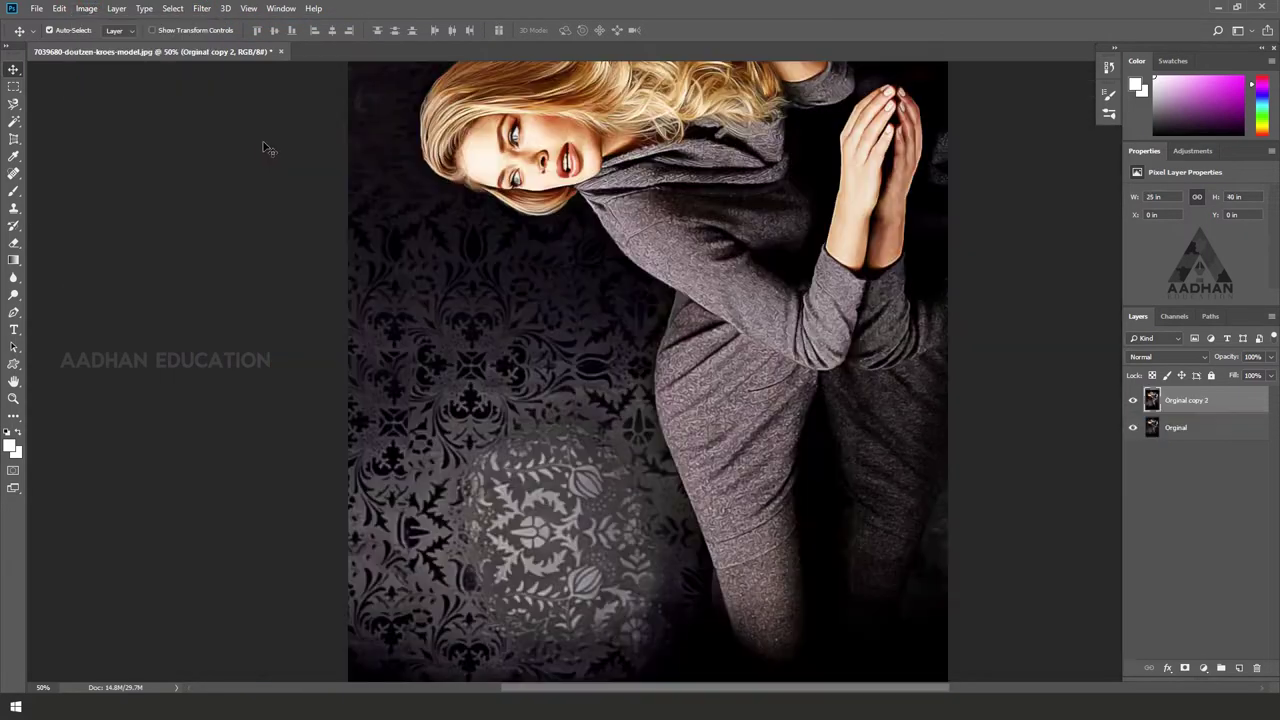
pyautogui.click(202, 8)
pyautogui.click(86, 8)
pyautogui.moveTo(111, 134)
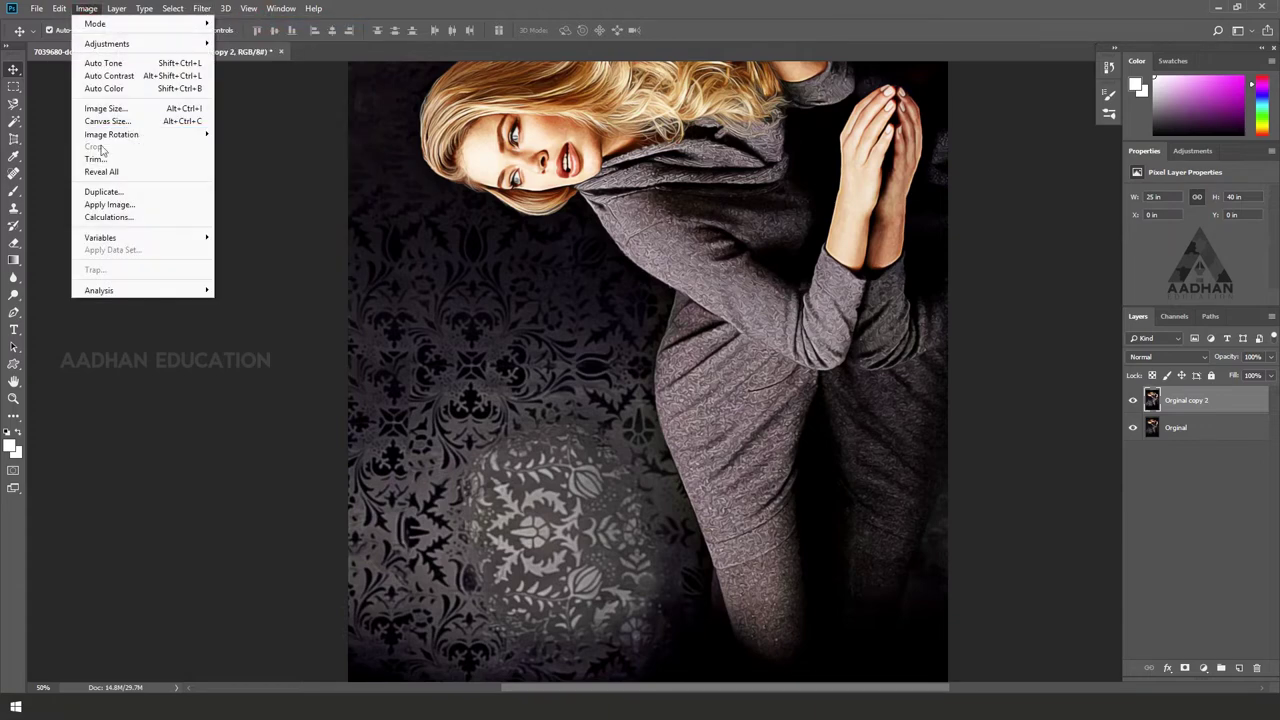
pyautogui.click(255, 148)
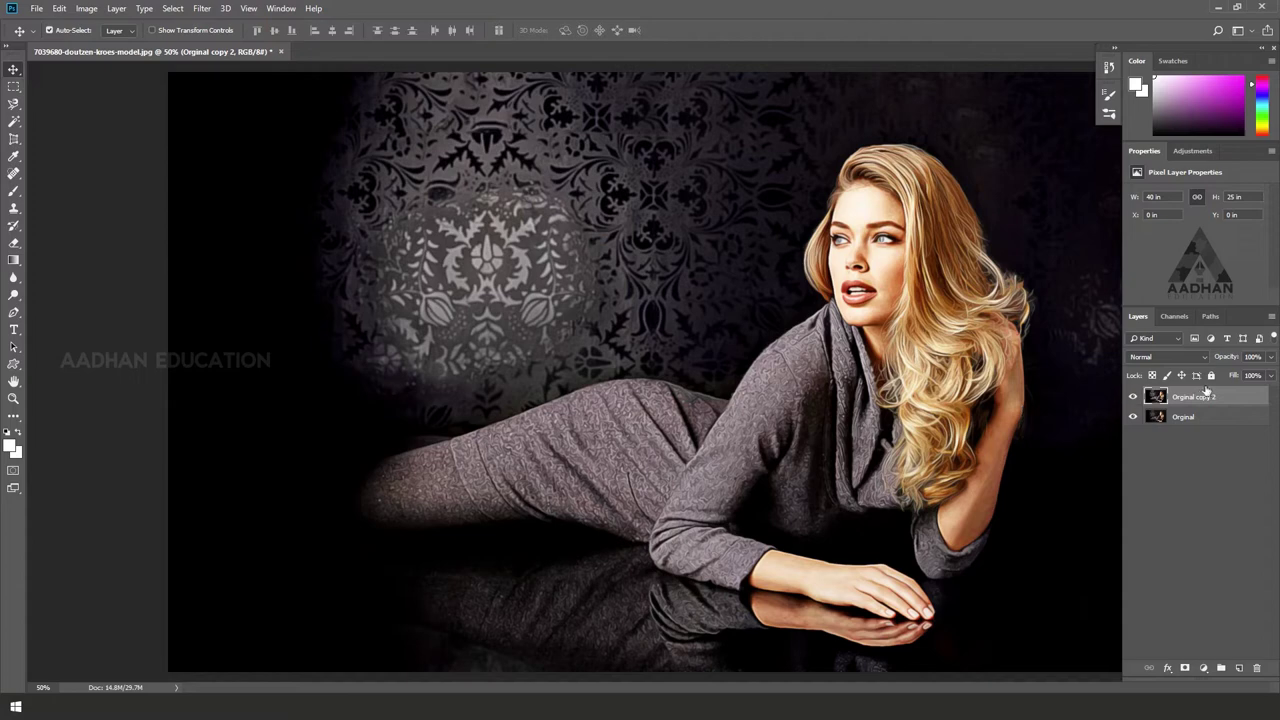
# Step: Apply Reduce Noise: Strength 10, Preserve Details 94%, Color Noise 51%, Sharpen Details 72%
pyautogui.click(202, 8)
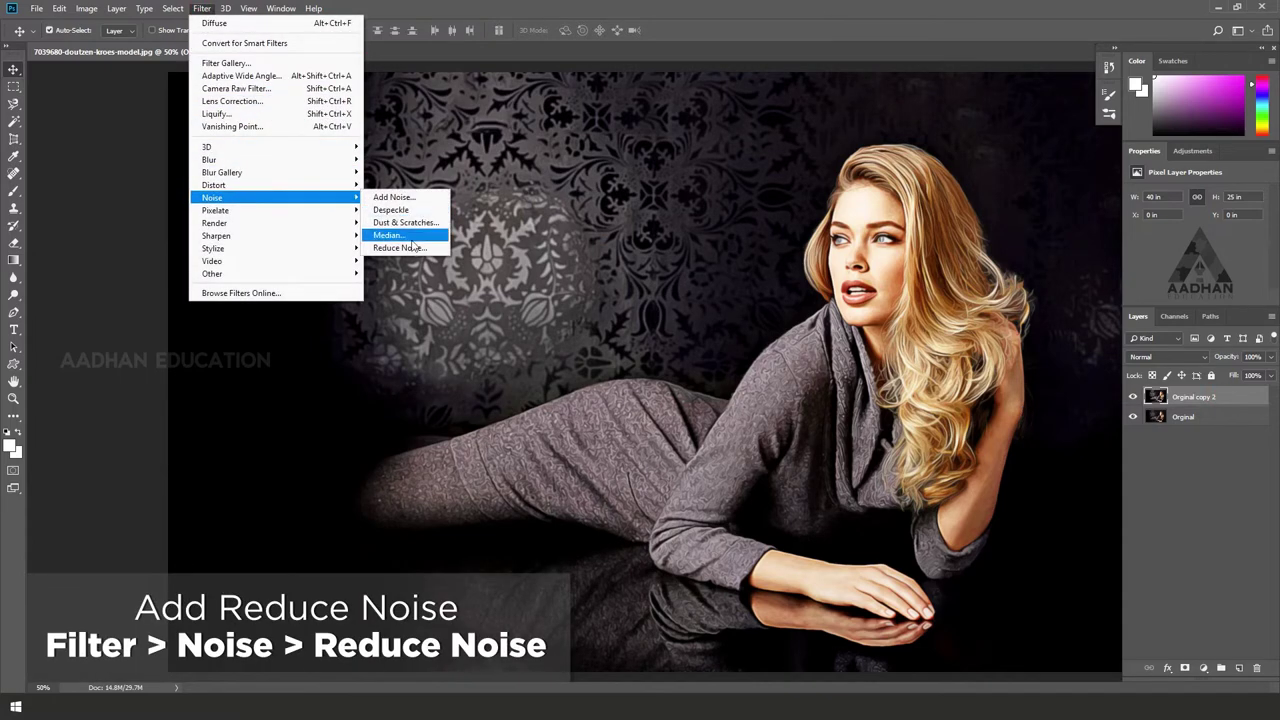
pyautogui.click(414, 247)
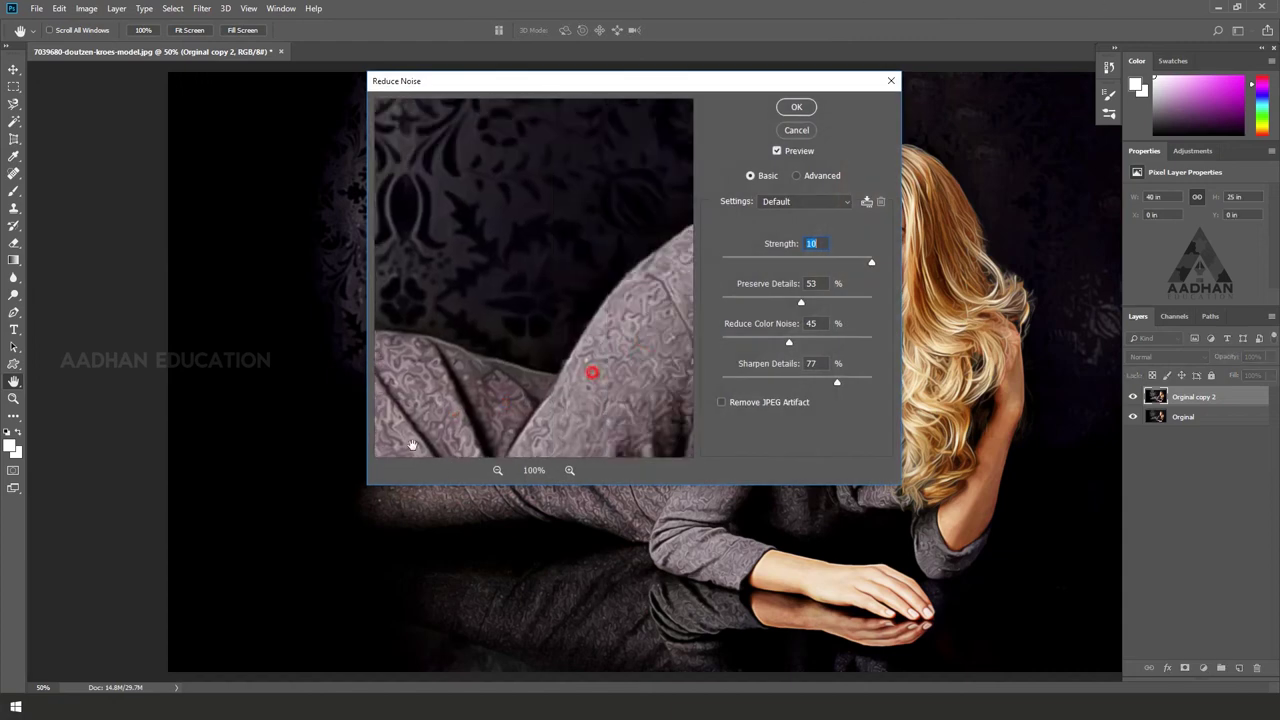
pyautogui.moveTo(591, 371)
pyautogui.mouseDown()
pyautogui.moveTo(477, 448)
pyautogui.moveTo(504, 363)
pyautogui.mouseUp()
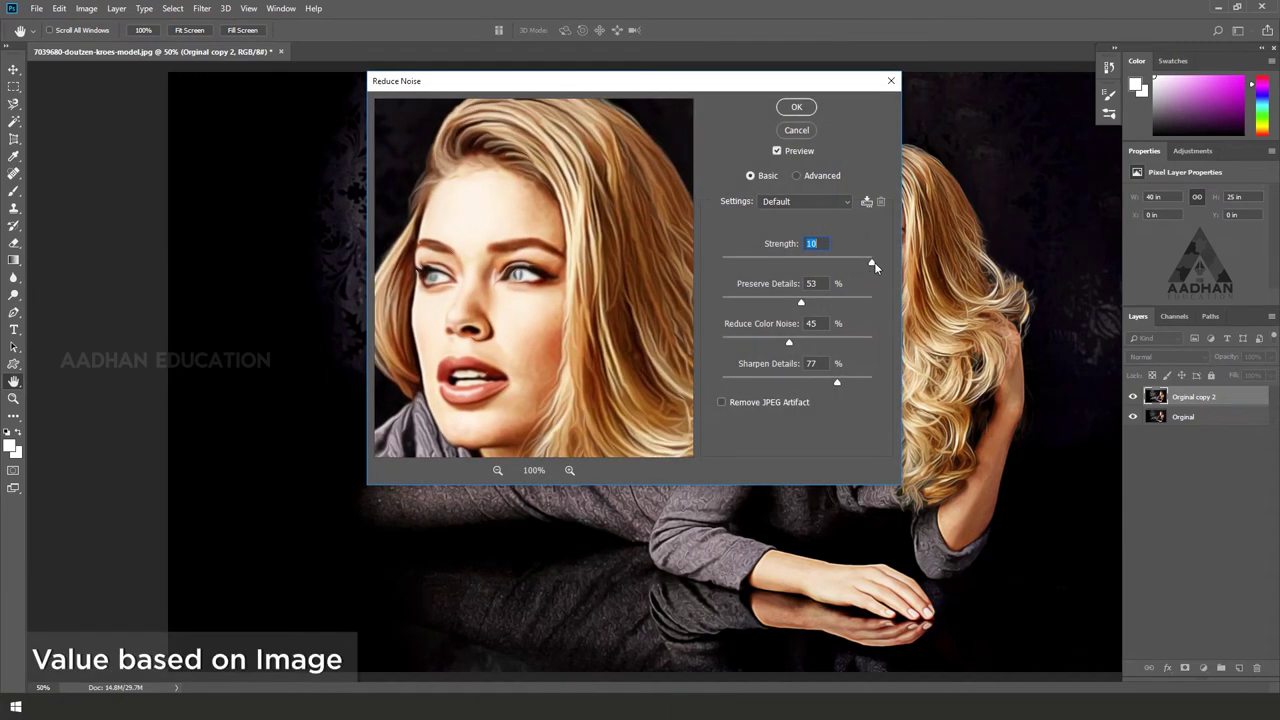
pyautogui.moveTo(800, 301); pyautogui.dragTo(760, 303)
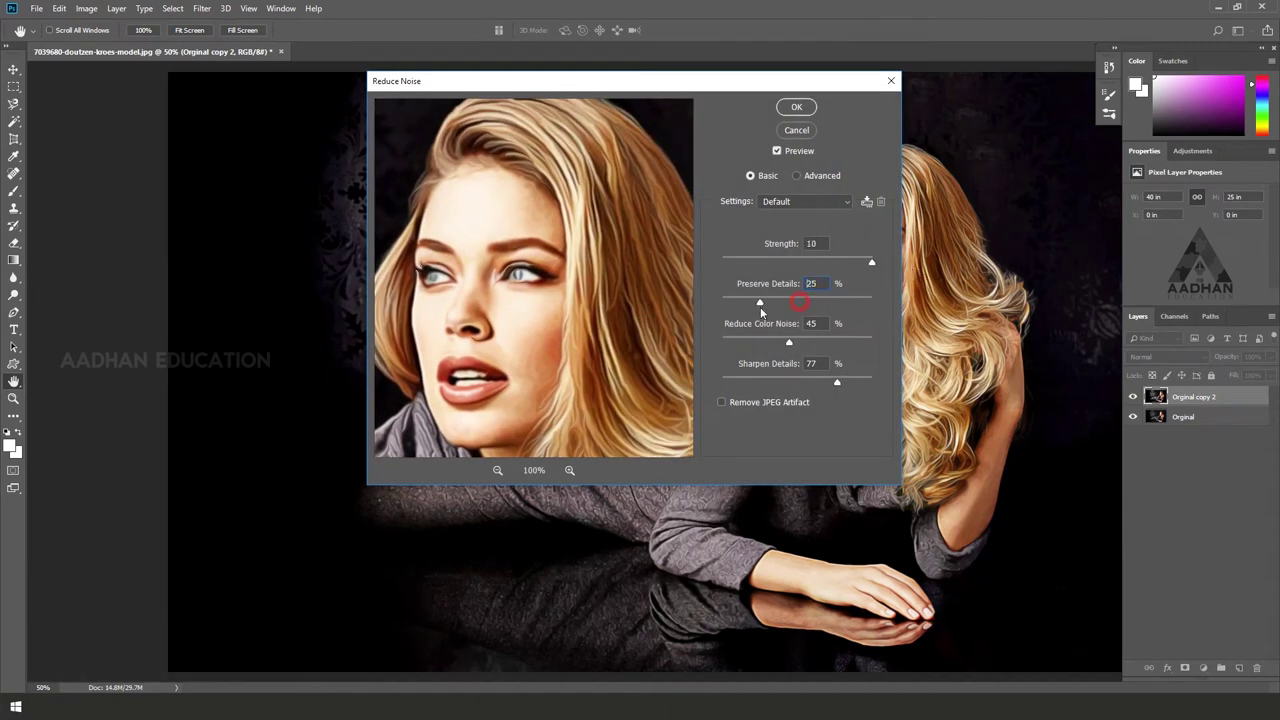
pyautogui.moveTo(860, 307); pyautogui.dragTo(863, 307)
pyautogui.moveTo(789, 342)
pyautogui.mouseDown()
pyautogui.moveTo(830, 345)
pyautogui.moveTo(738, 384)
pyautogui.mouseUp()
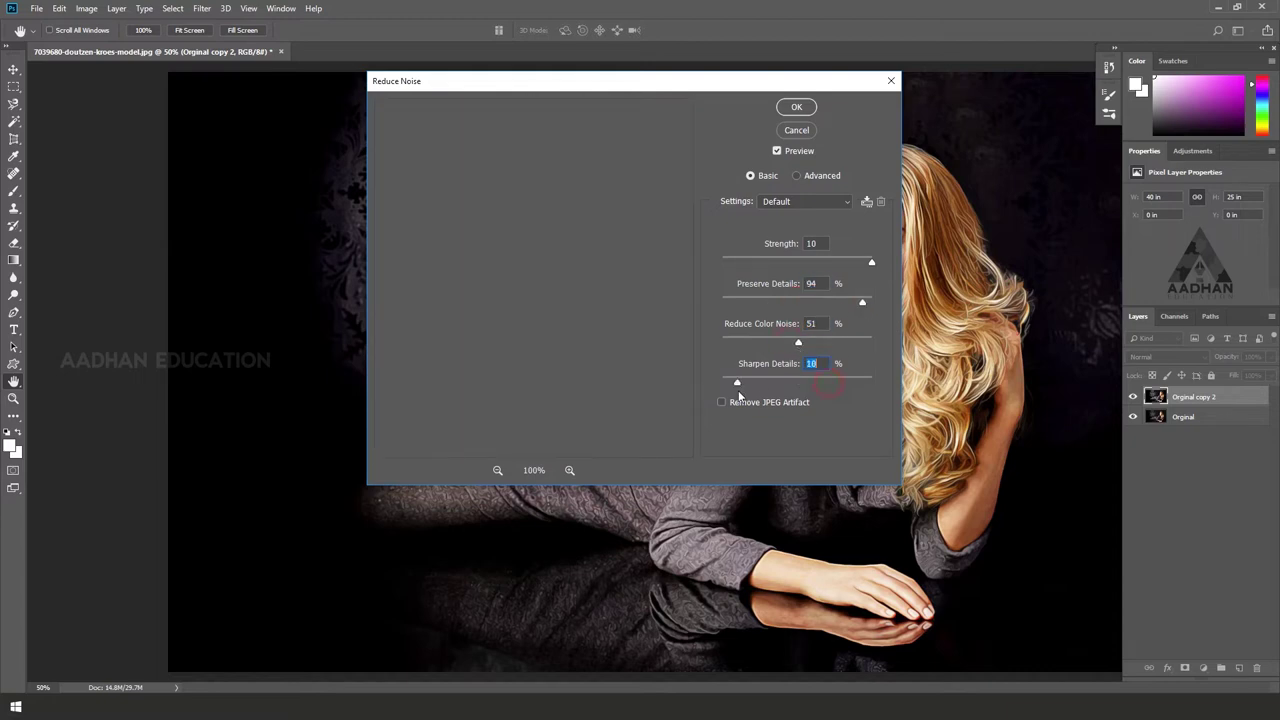
pyautogui.click(872, 396)
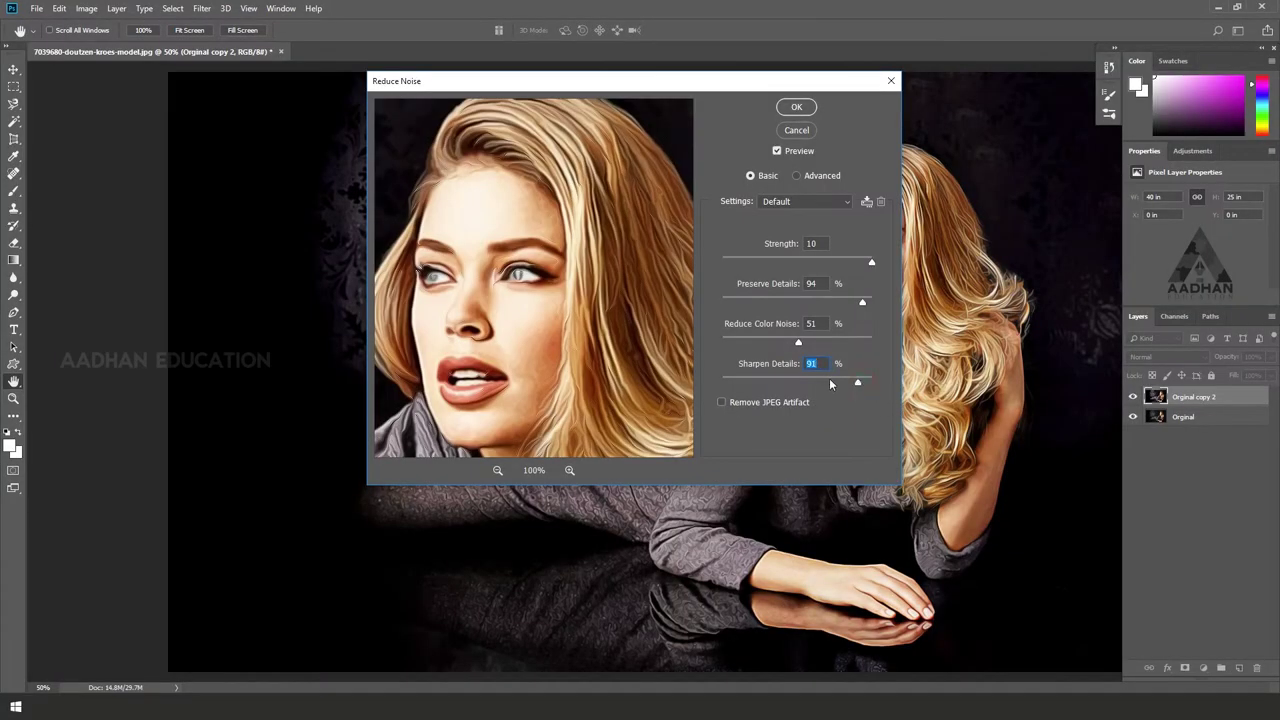
pyautogui.click(797, 107)
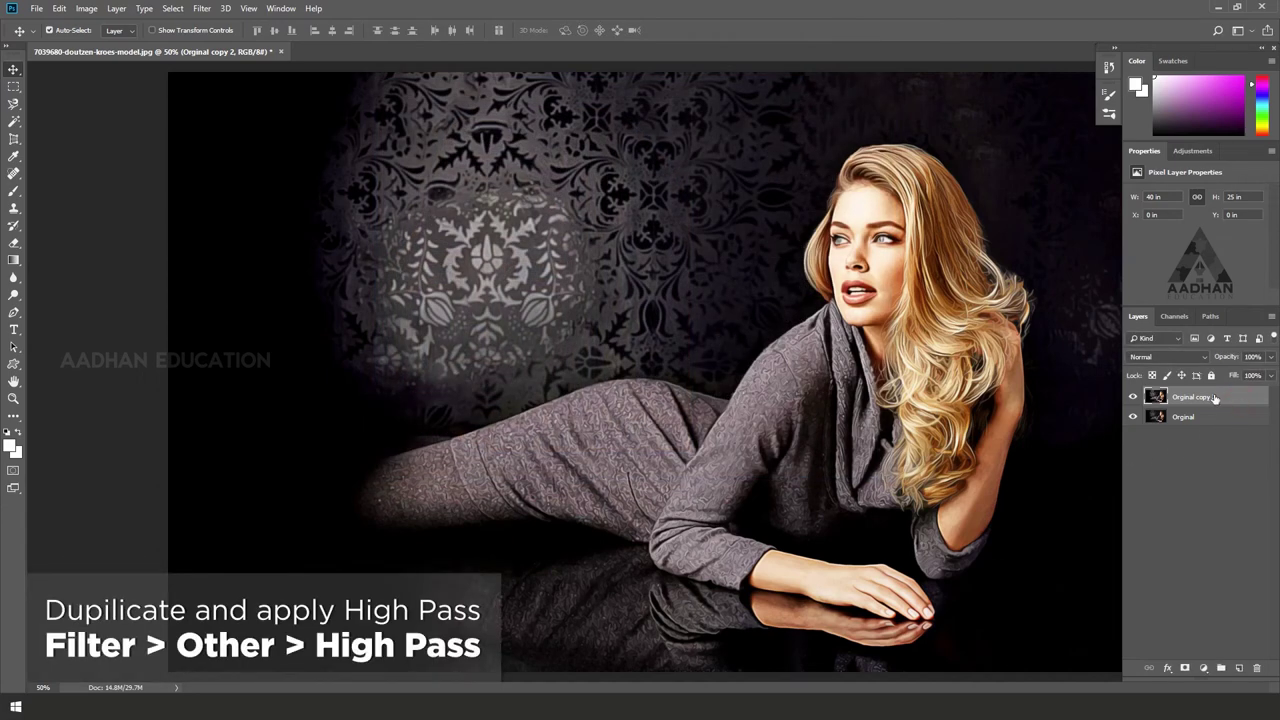
# Step: Duplicate the layer and apply High Pass with a 3.0-pixel radius to the copy
pyautogui.hotkey('ctrl', 'j')
pyautogui.click(202, 8)
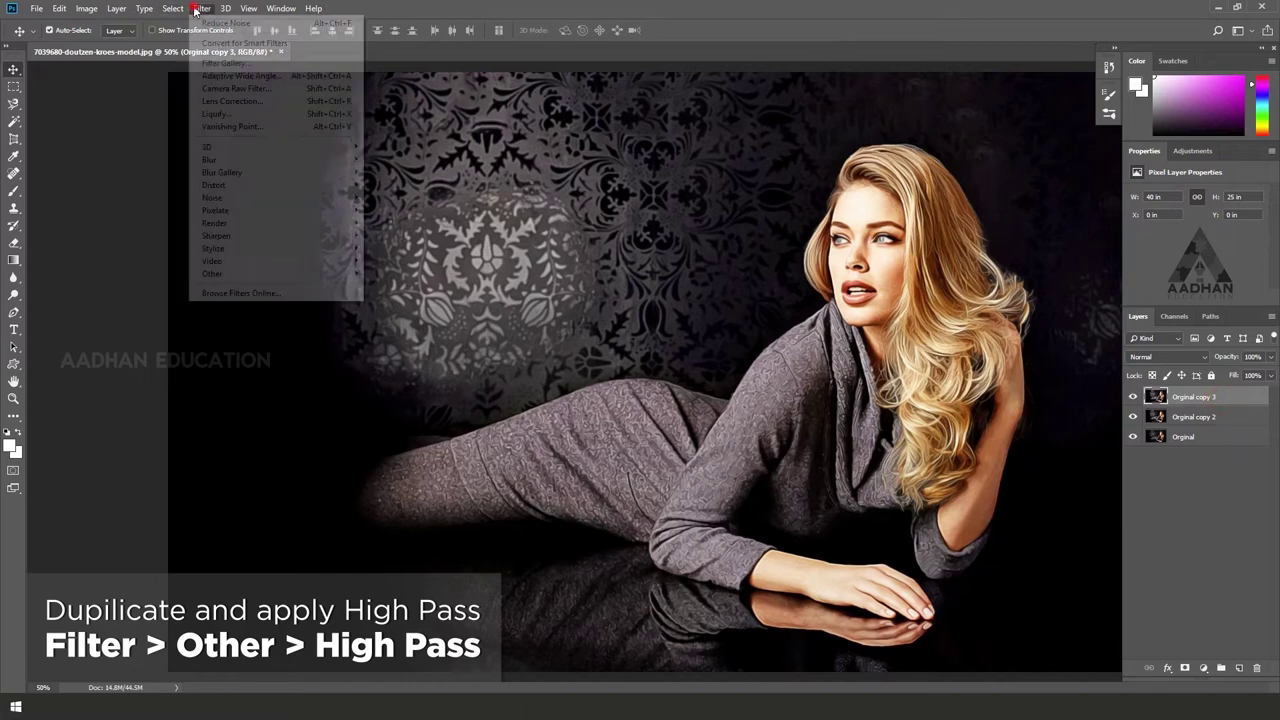
pyautogui.moveTo(212, 273)
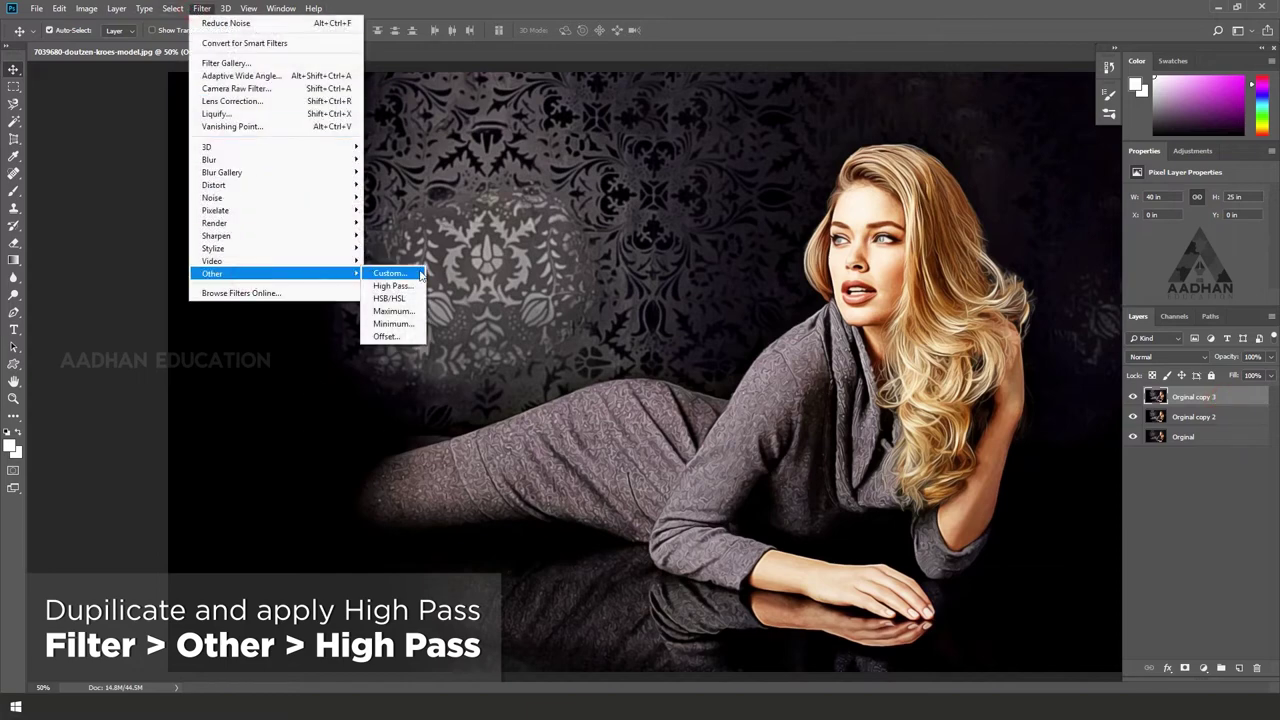
pyautogui.click(392, 286)
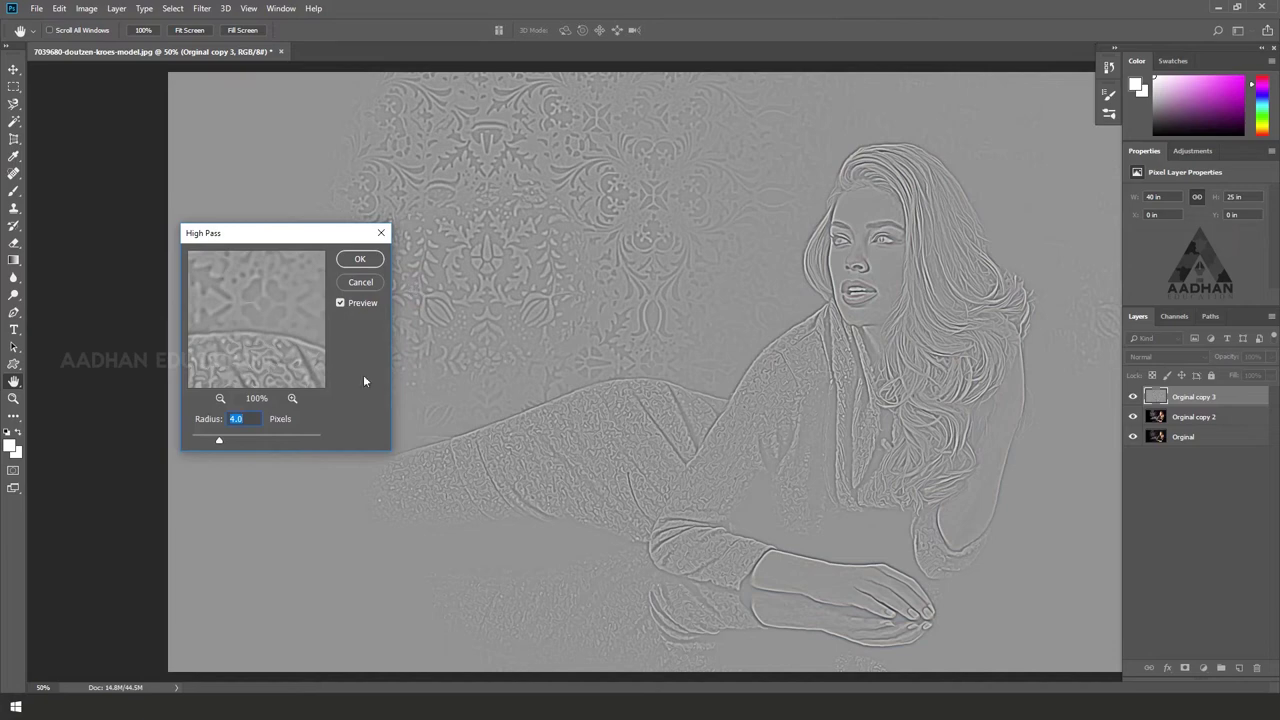
pyautogui.write('3.2')
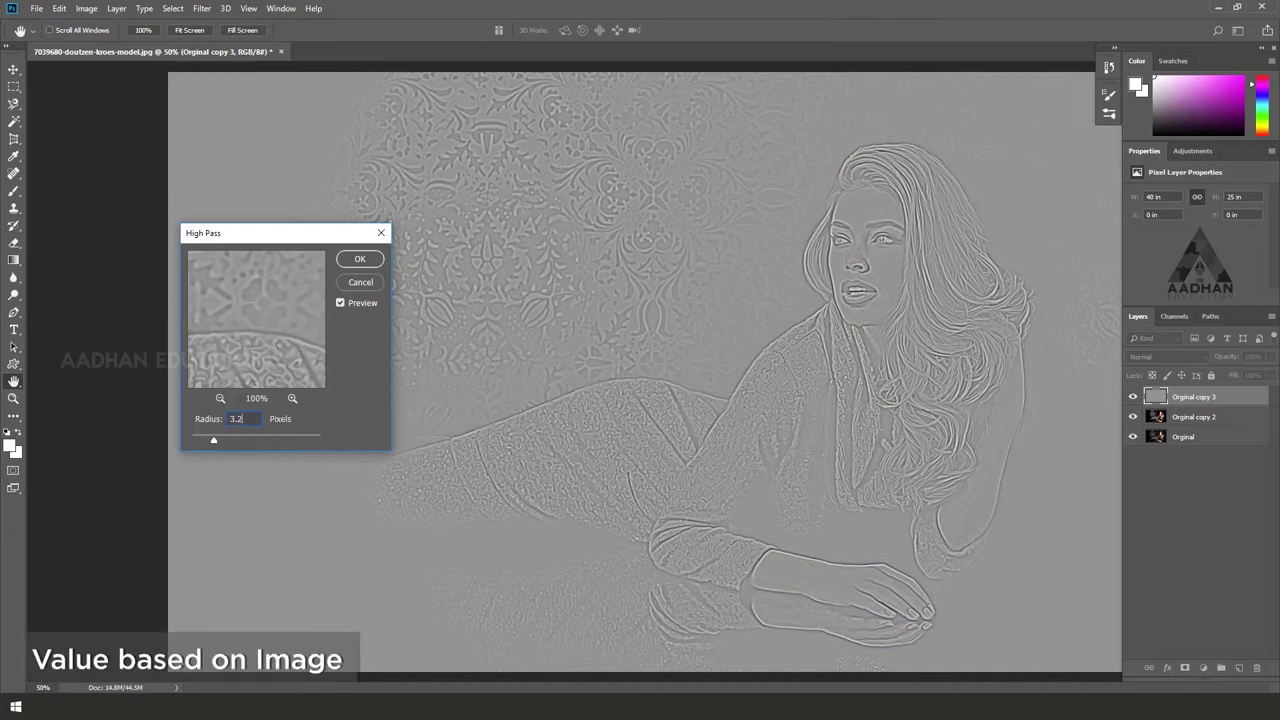
pyautogui.press('BackSpace')
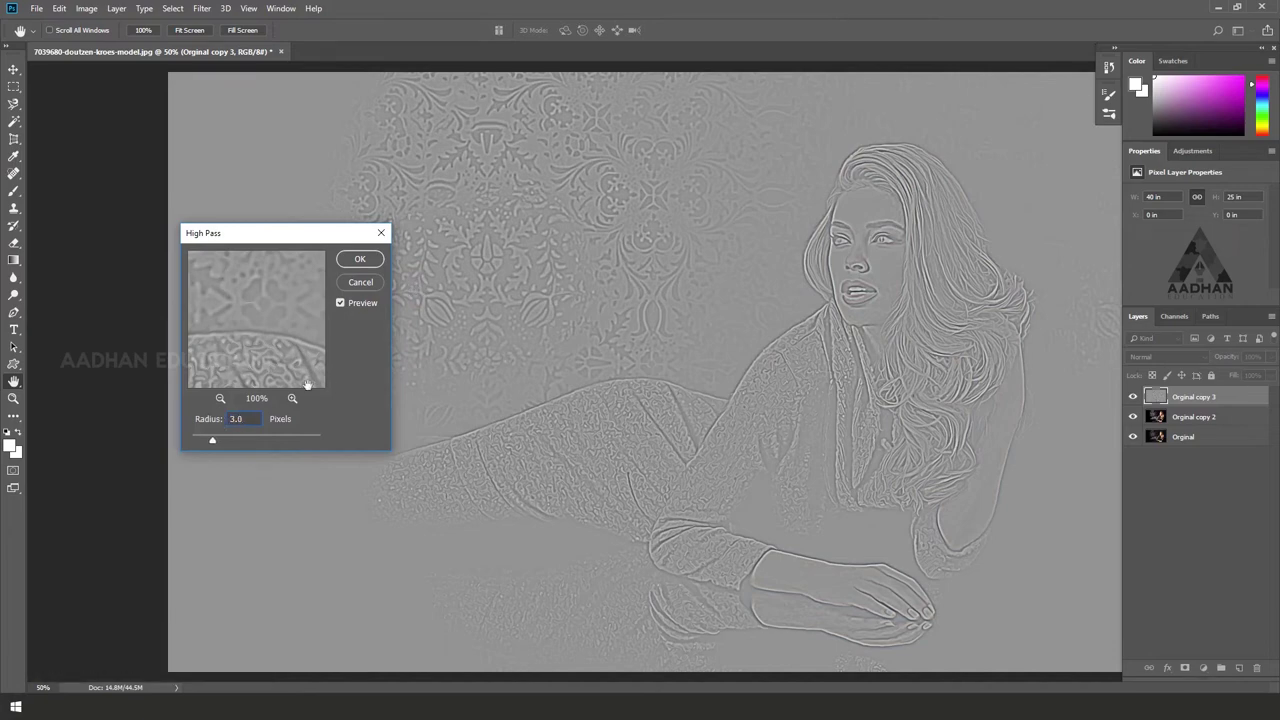
pyautogui.click(350, 259)
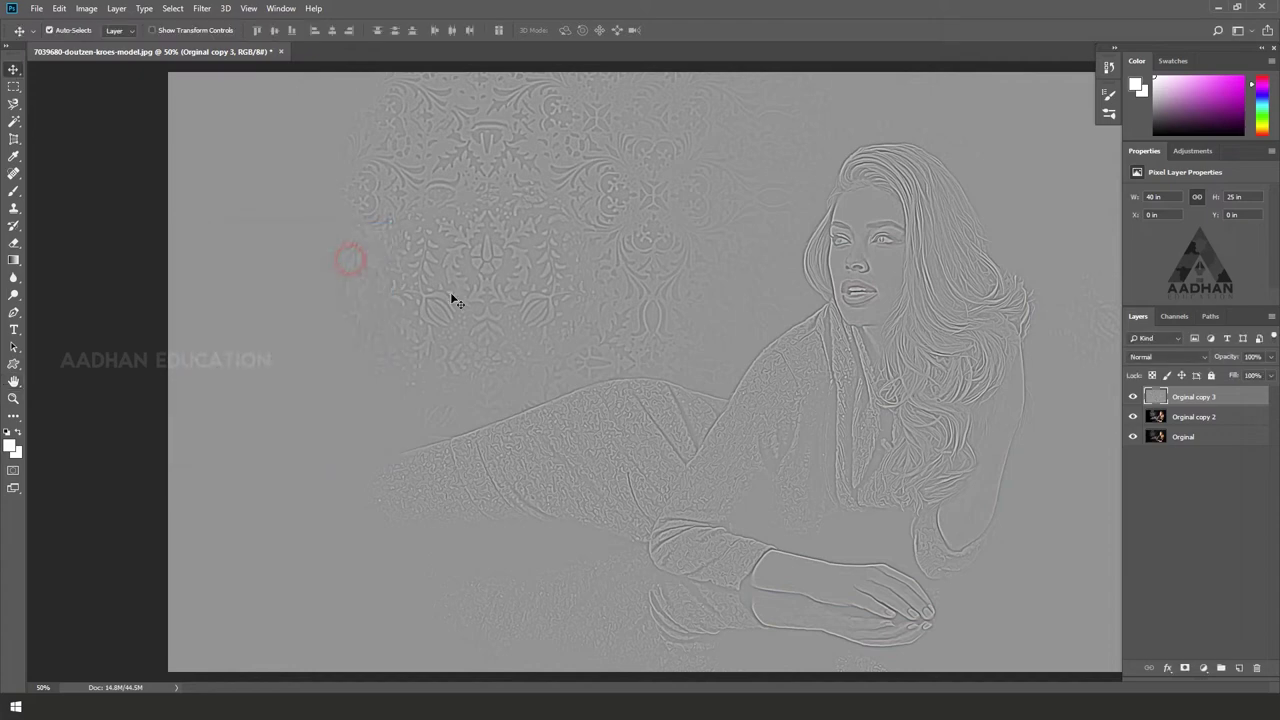
# Step: Set the Orginal copy 3 layer's blend mode to Overlay
pyautogui.click(1248, 400)
pyautogui.click(1168, 356)
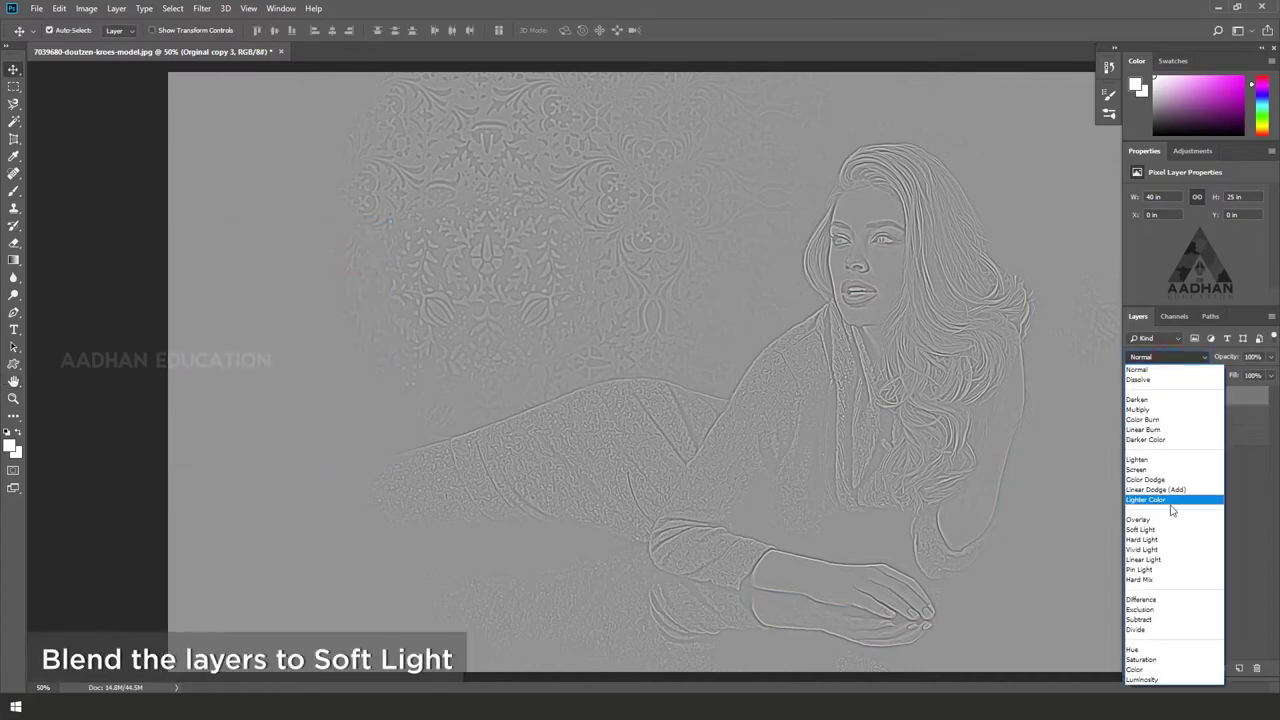
pyautogui.click(1166, 520)
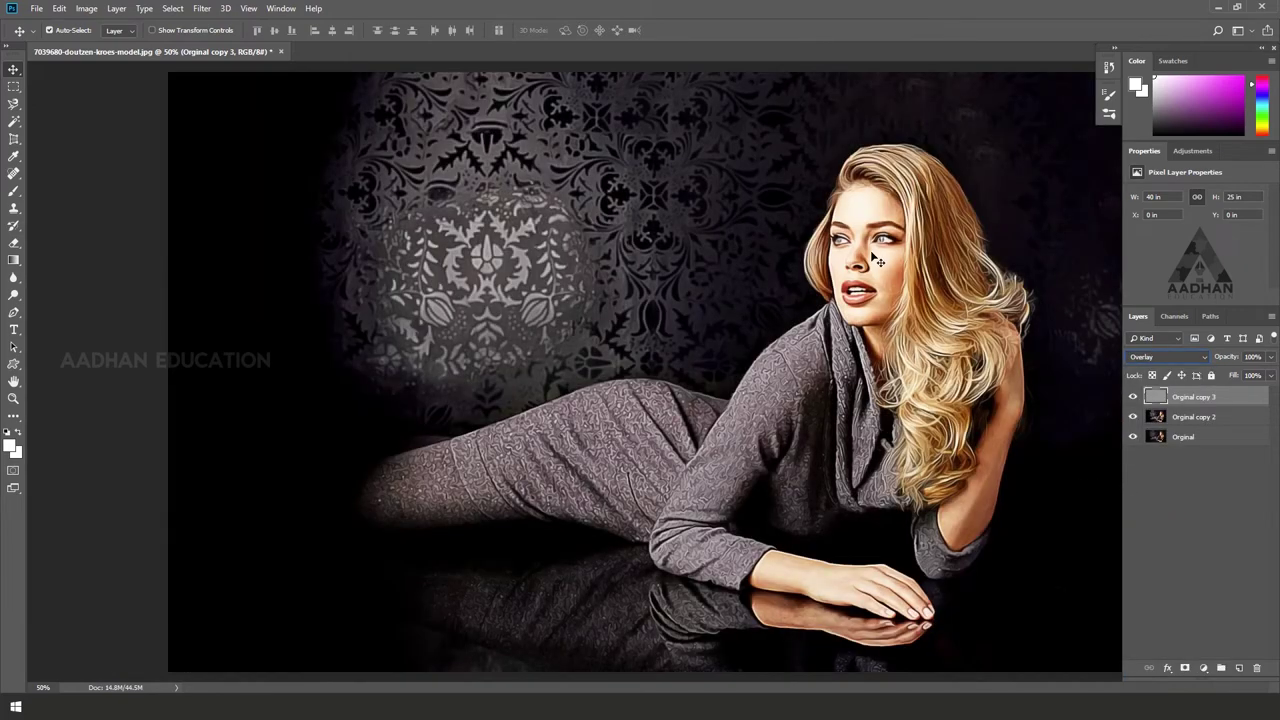
# Step: Duplicate Orginal copy 2, move the copy to the top of the stack, and apply Auto Tone
pyautogui.click(1223, 425)
pyautogui.hotkey('ctrl', 'j')
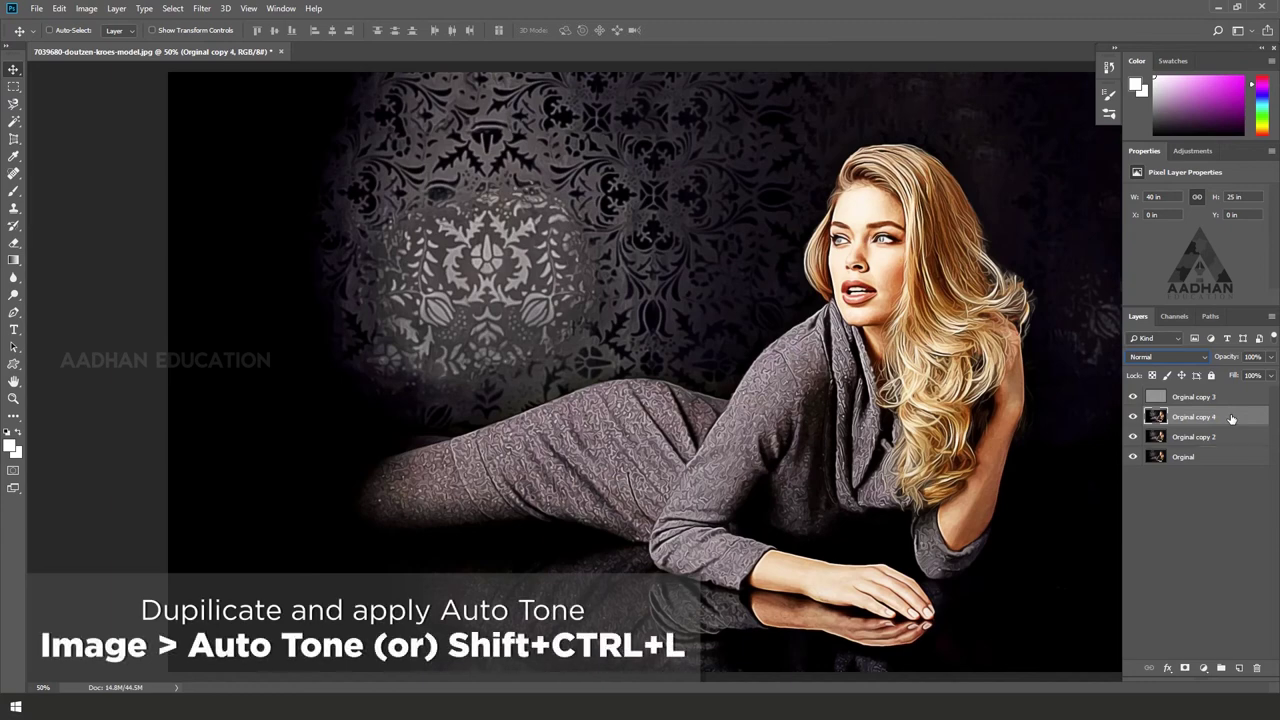
pyautogui.moveTo(1231, 414); pyautogui.dragTo(1233, 398)
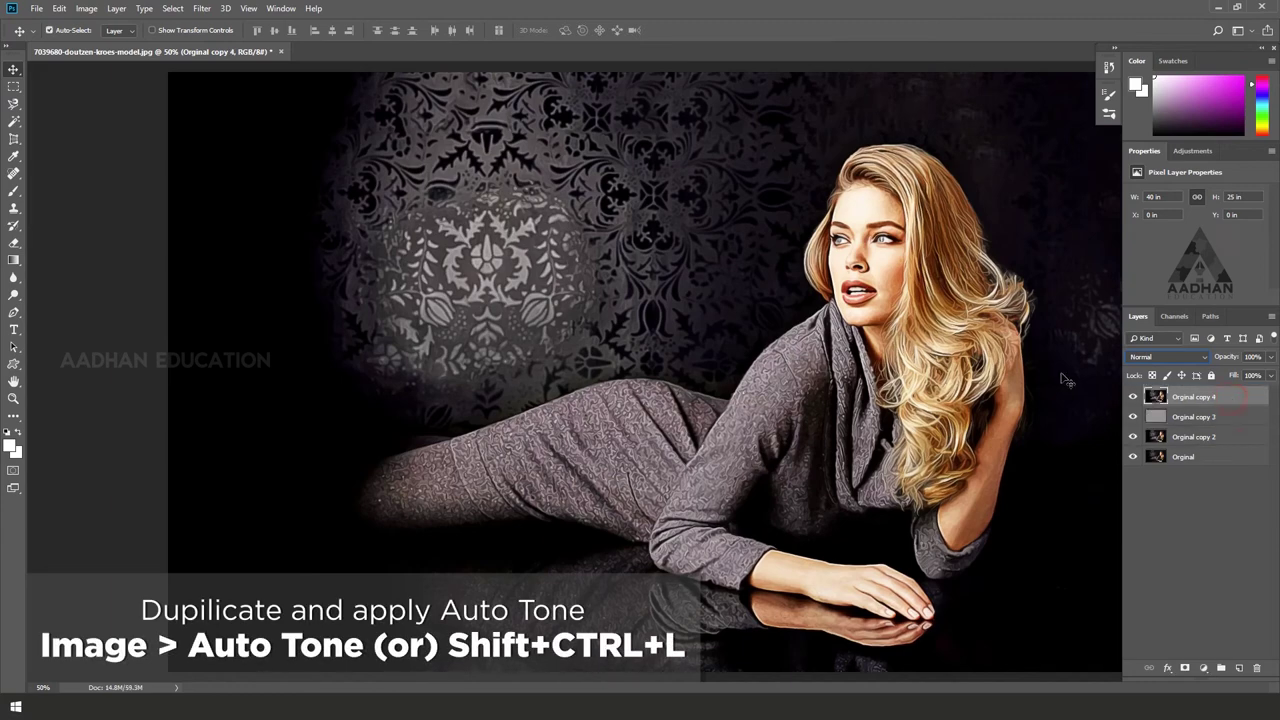
pyautogui.click(86, 8)
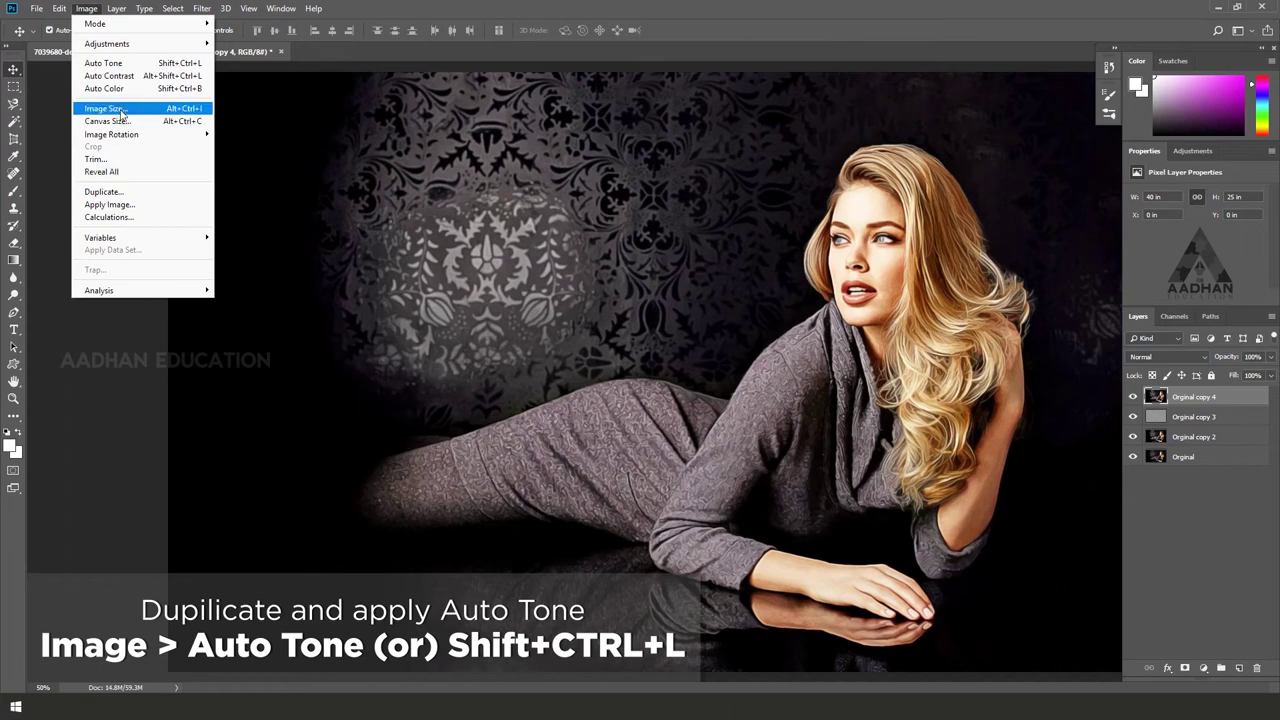
pyautogui.click(104, 63)
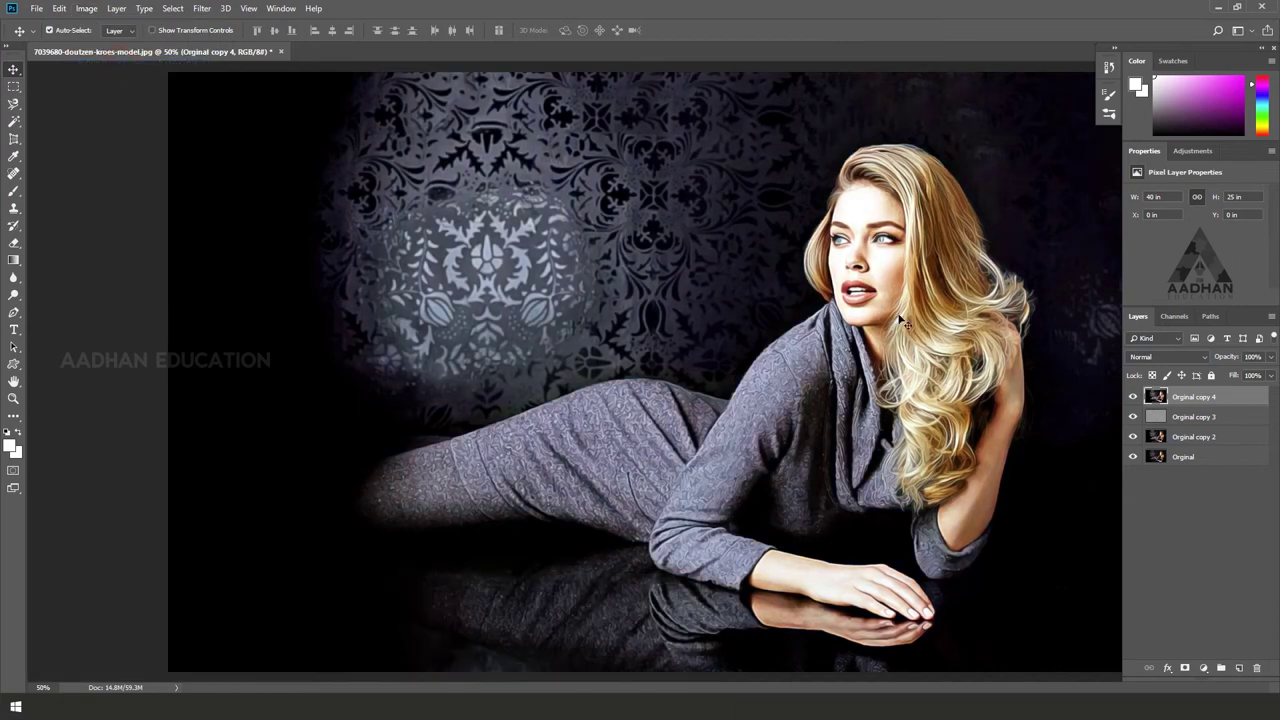
pyautogui.hotkey('ctrl', '-')
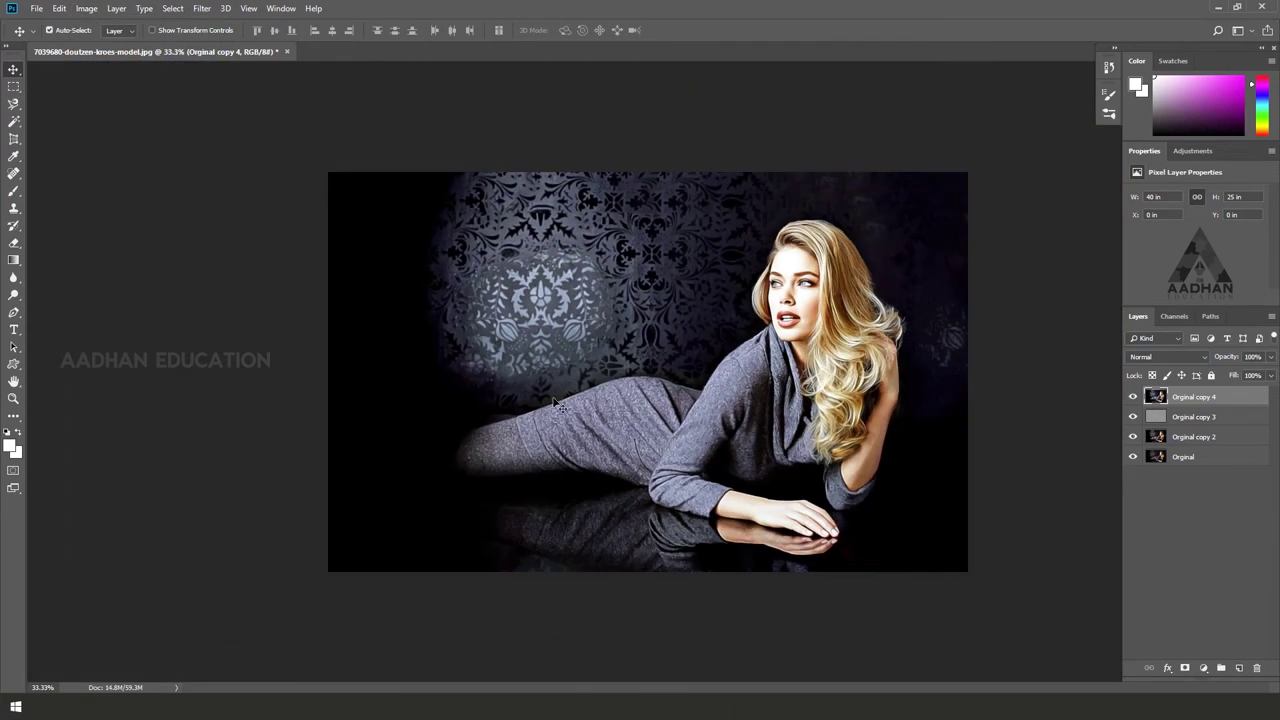
# Step: Merge Orginal copy 4, copy 3 and copy 2 into one layer, then zoom in on the face
pyautogui.keyDown('shift'); pyautogui.click(1233, 441); pyautogui.keyUp('shift')
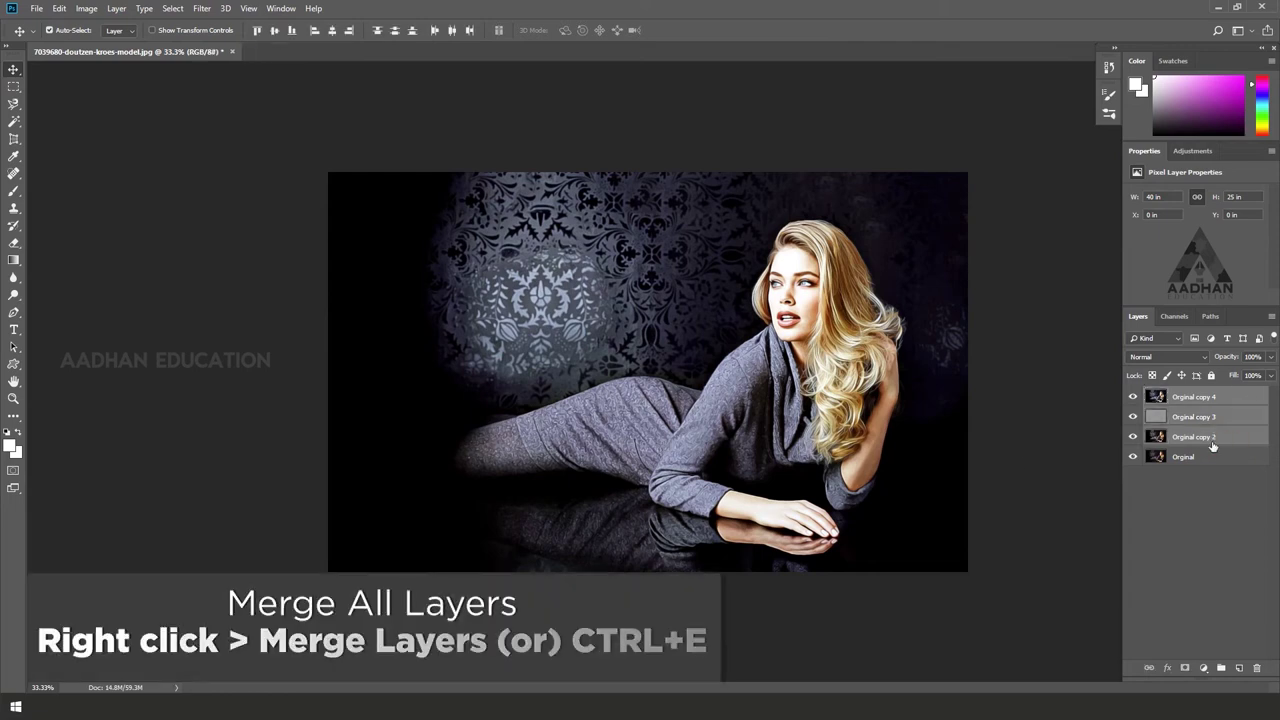
pyautogui.rightClick(1213, 437)
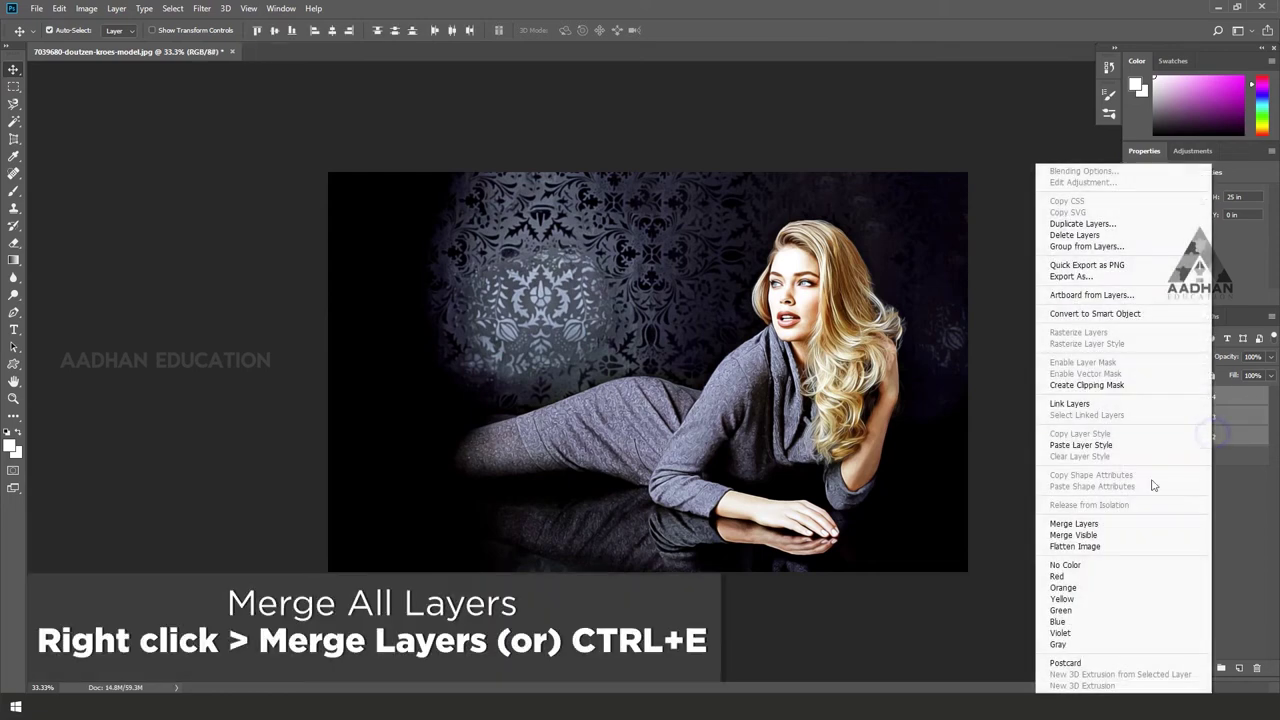
pyautogui.click(1116, 527)
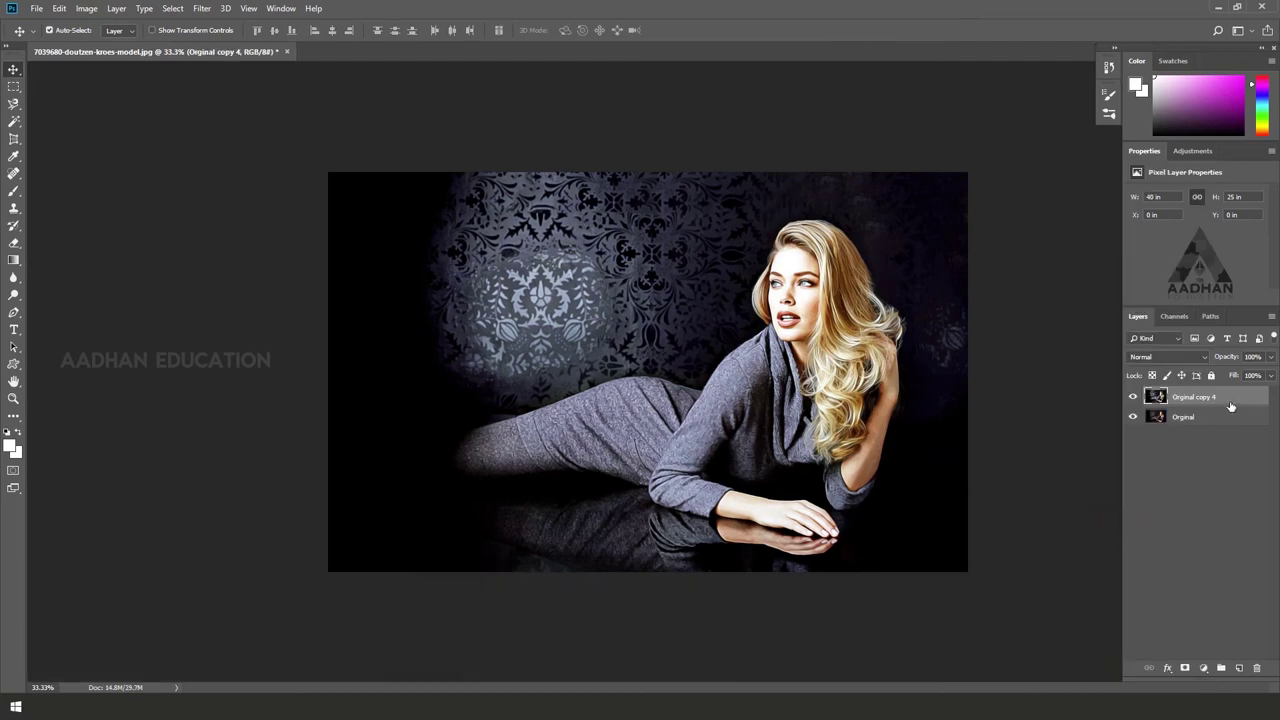
pyautogui.hotkey('ctrl', '+')
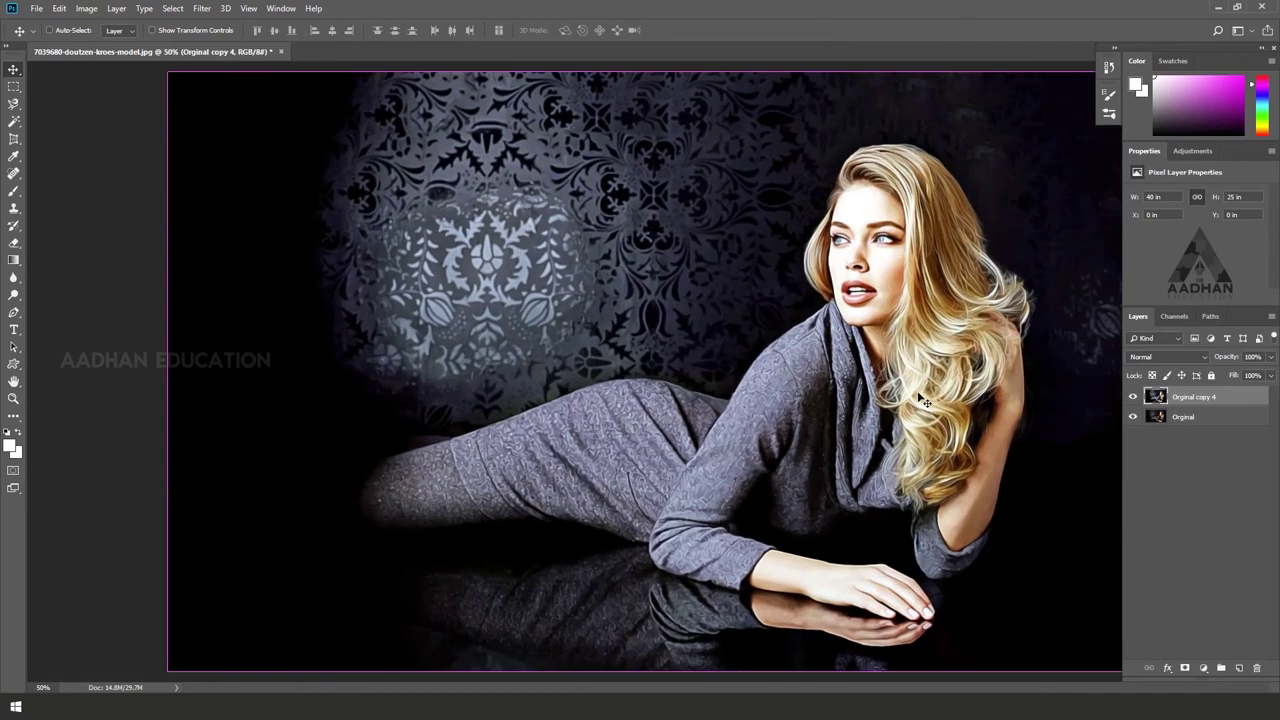
pyautogui.hotkey('ctrl', '+')
pyautogui.moveTo(965, 383); pyautogui.dragTo(752, 462)
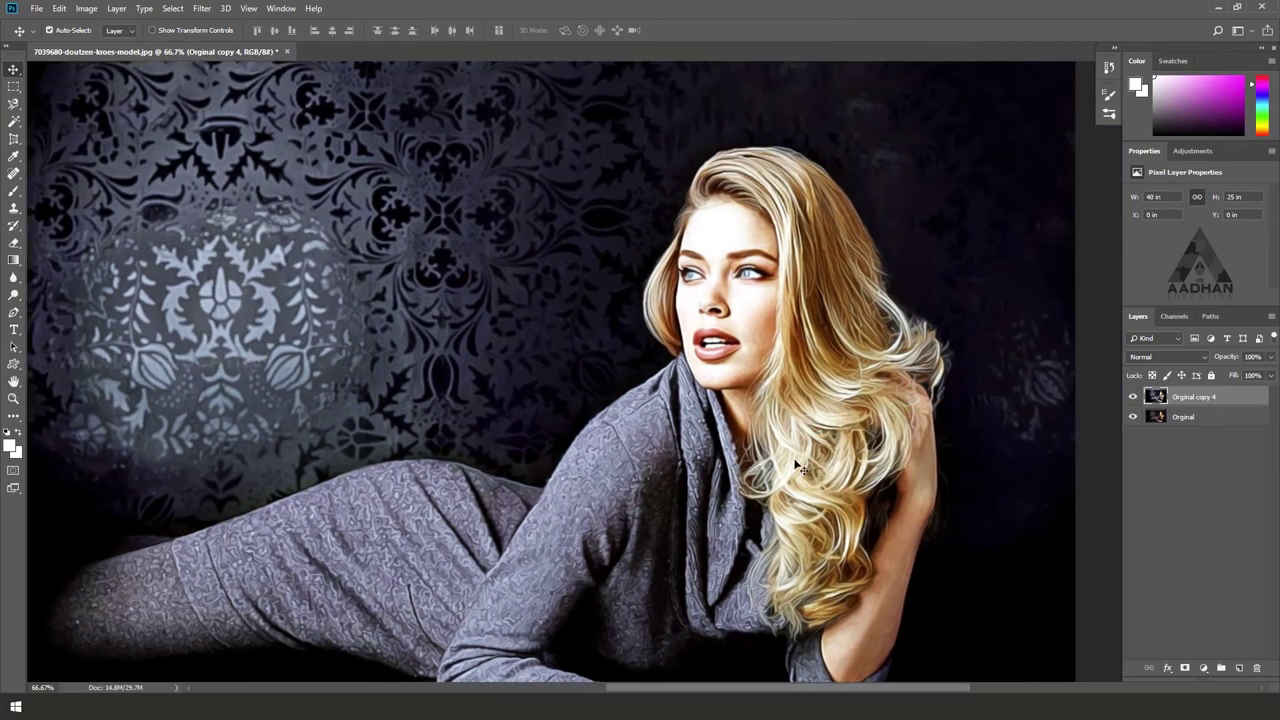